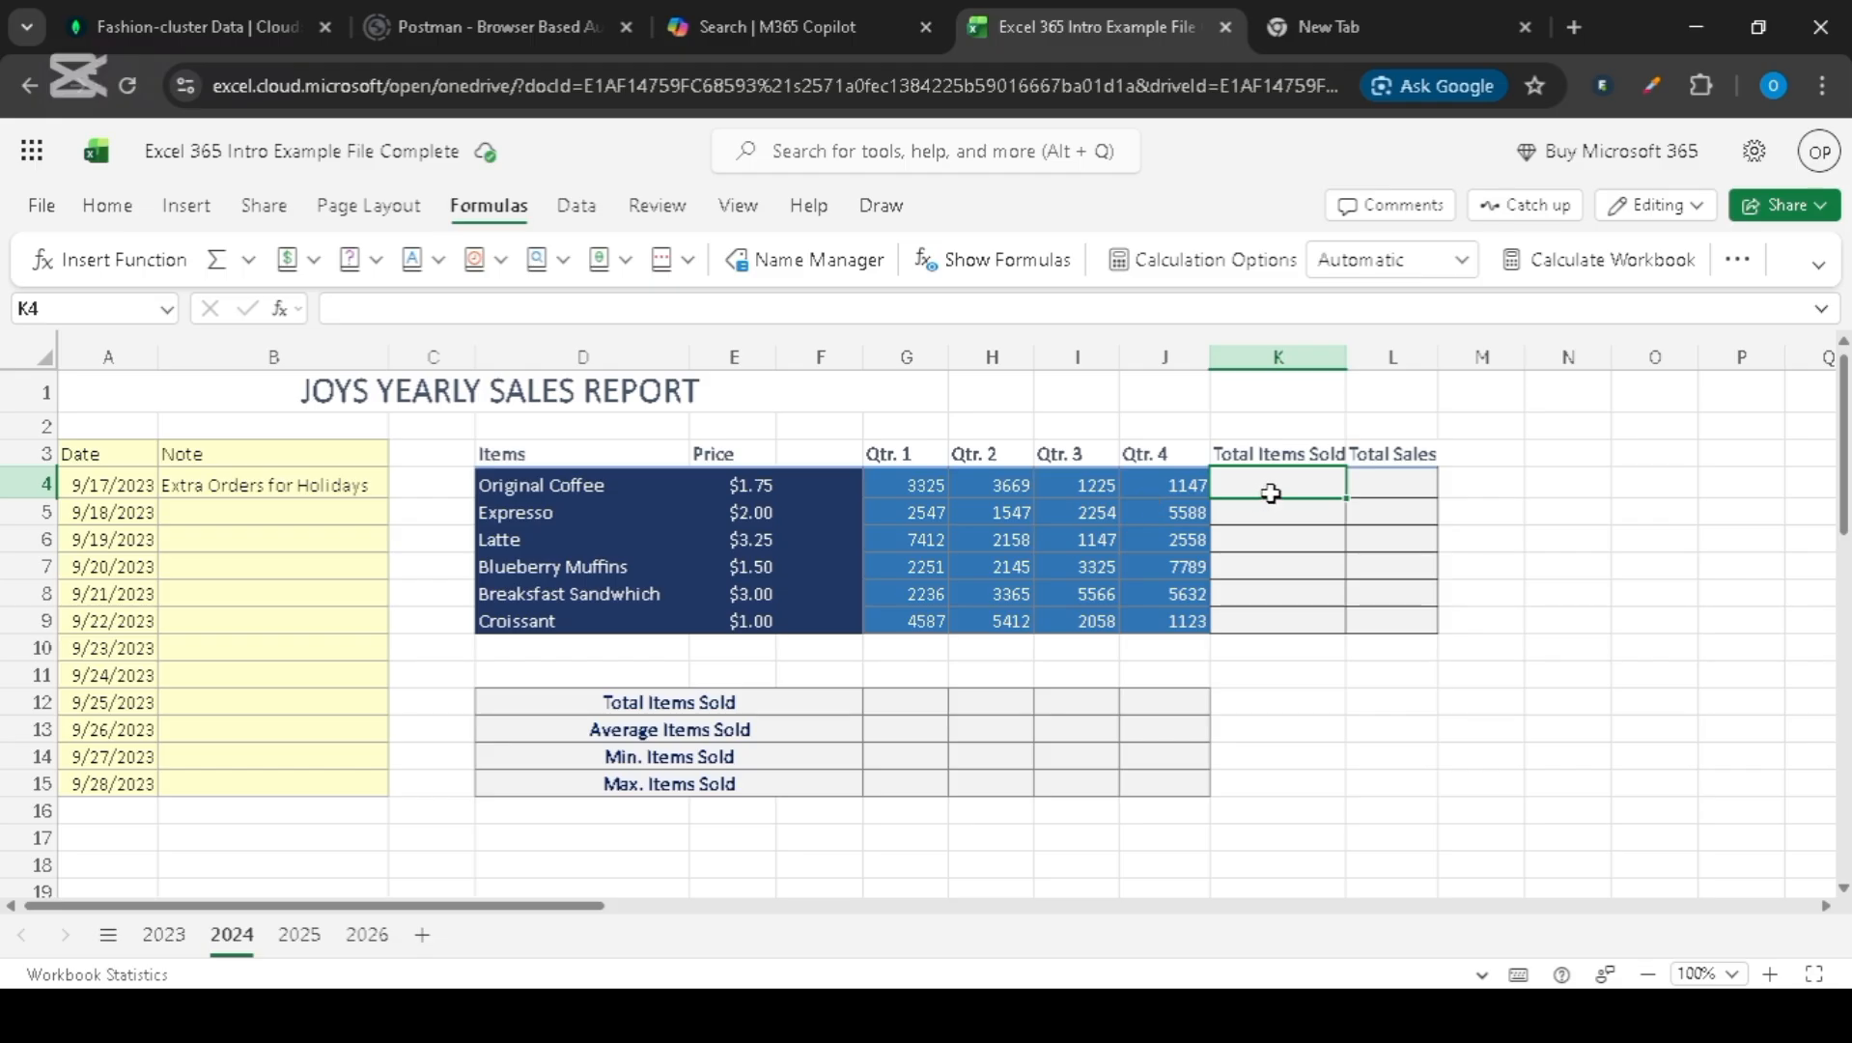
- Sum the four quarters of Original Coffee into Total Items Sold cell K4 and fill the formula down to K9
left_click(1385, 490)
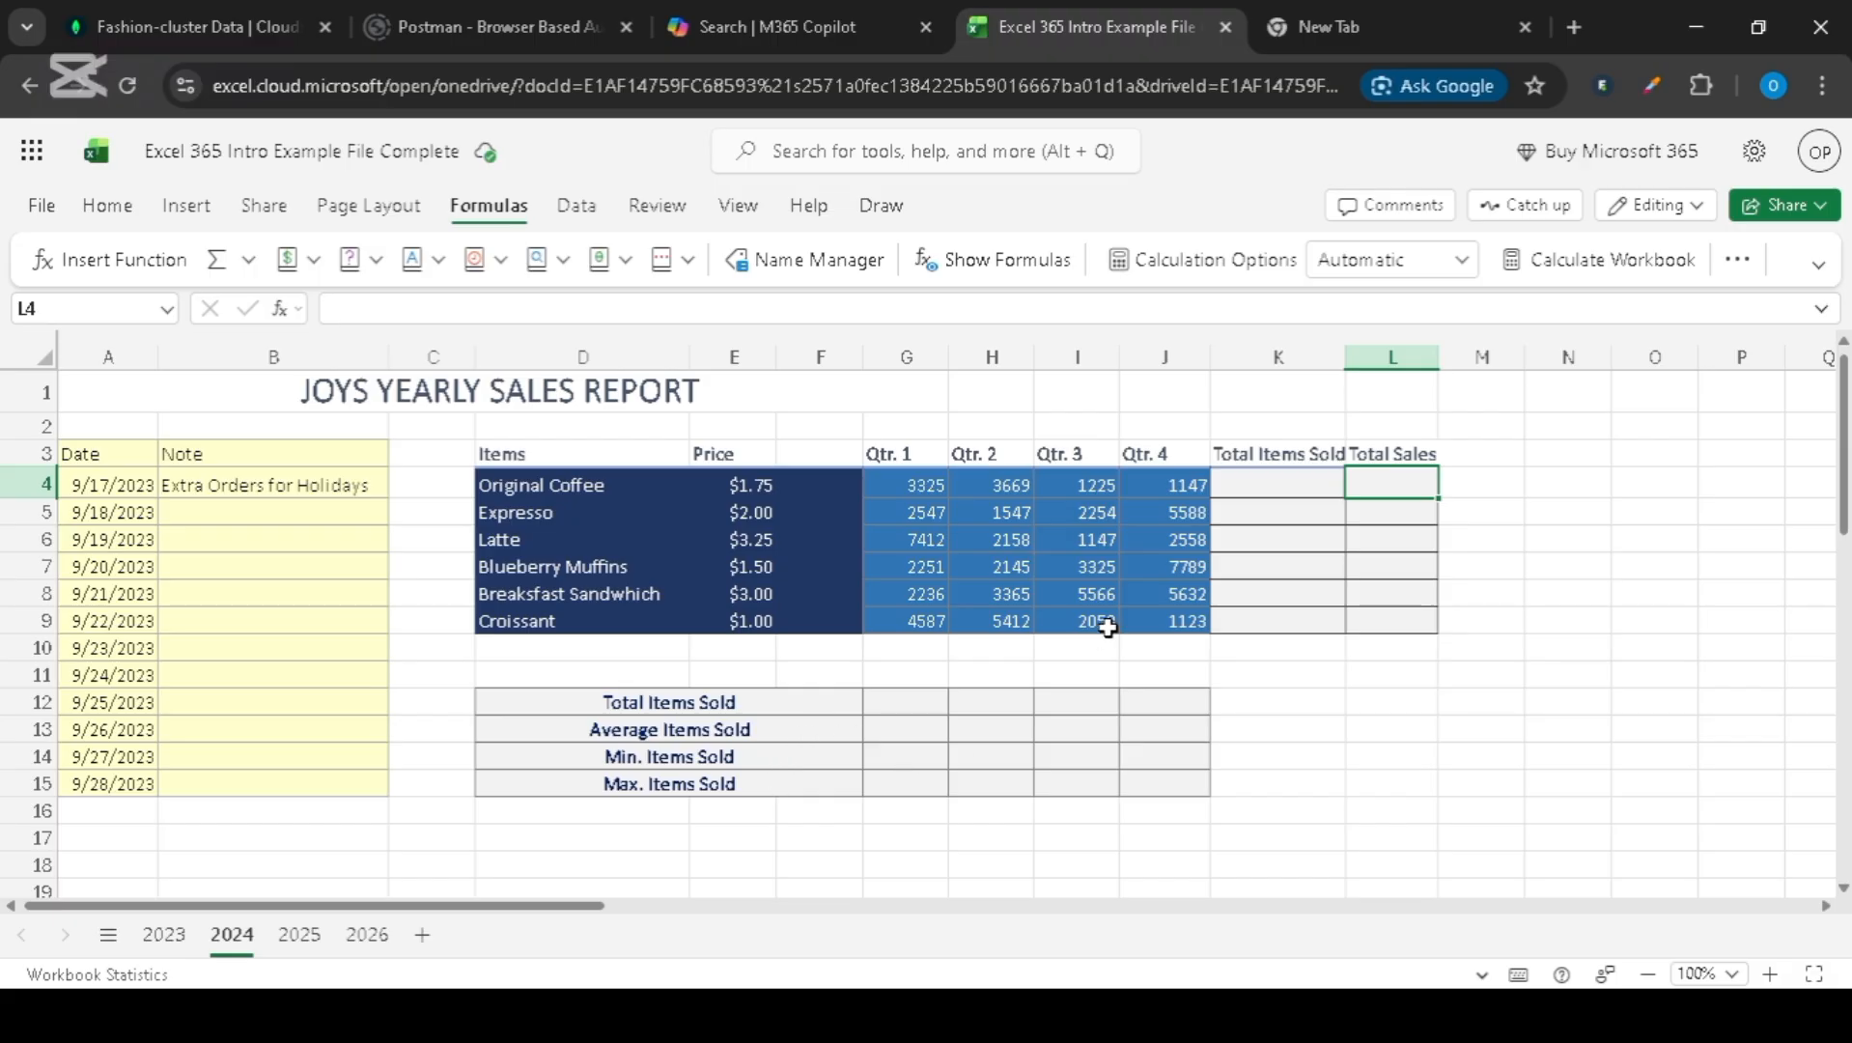
left_click(1239, 491)
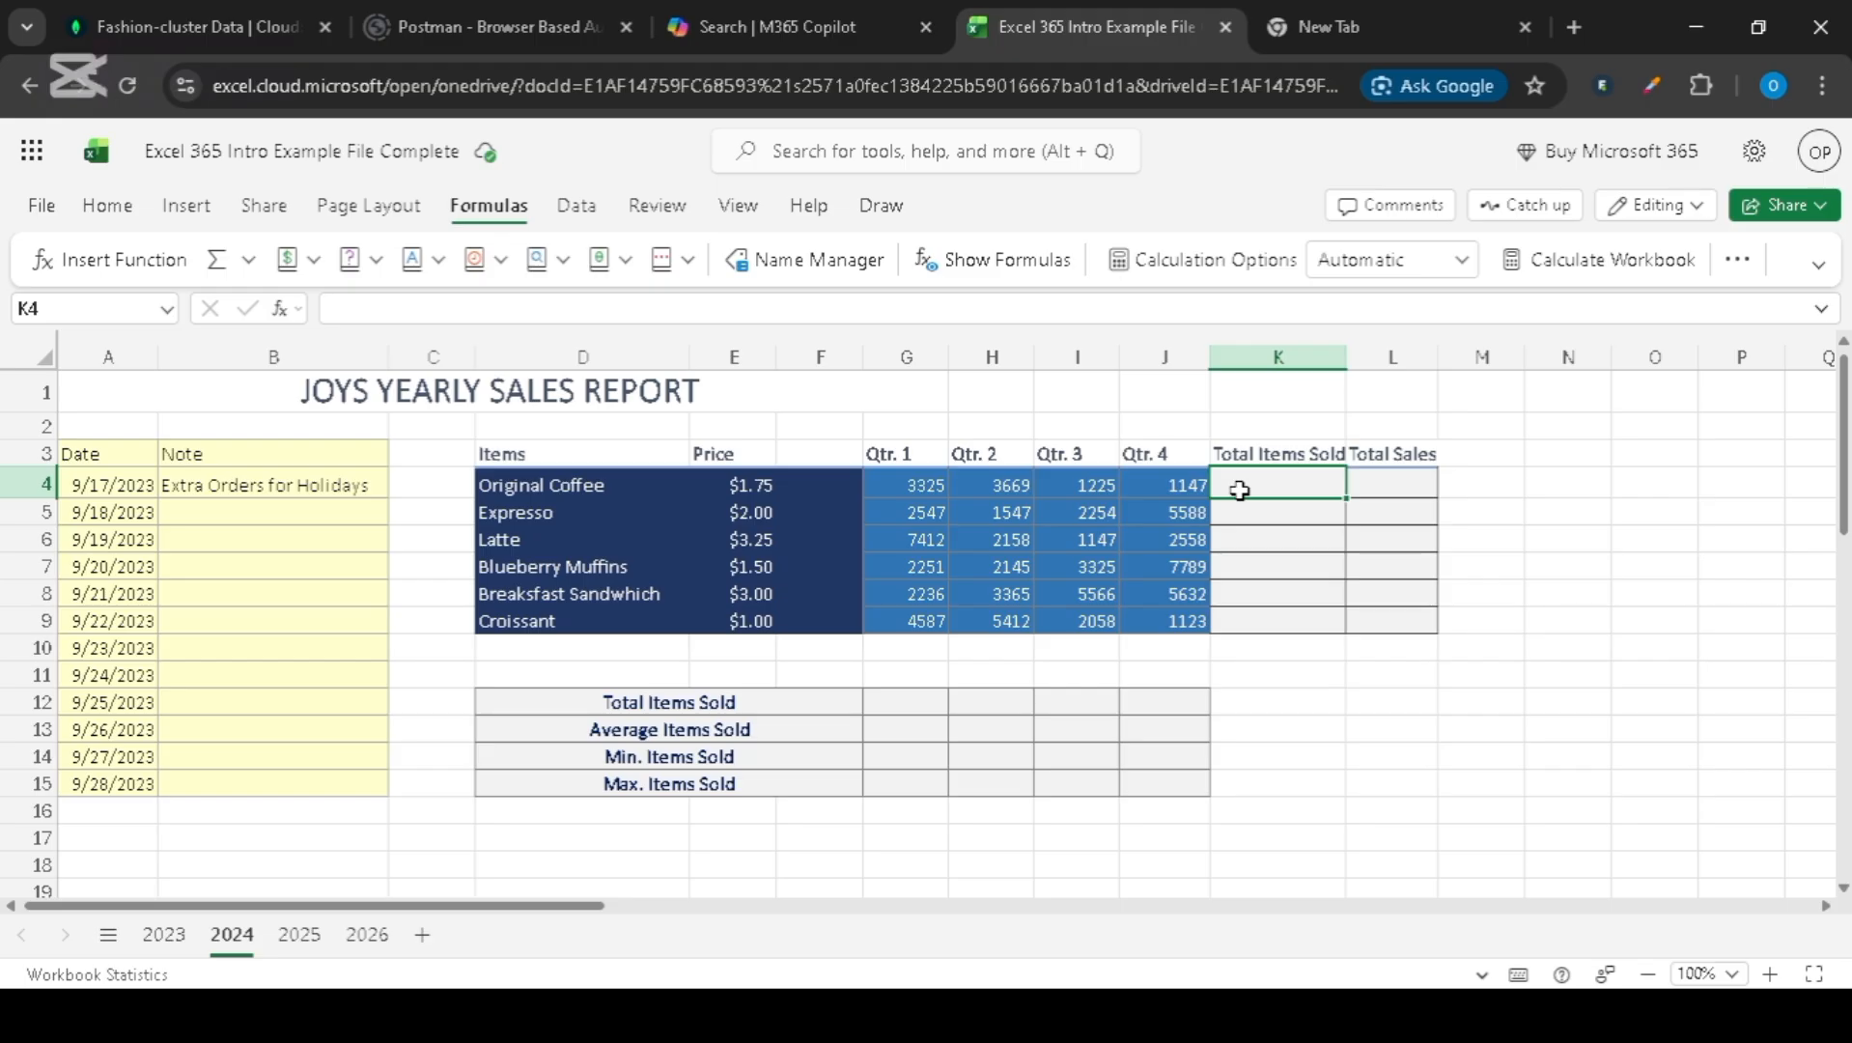
left_click(920, 489)
left_click_drag(921, 489, 1286, 484)
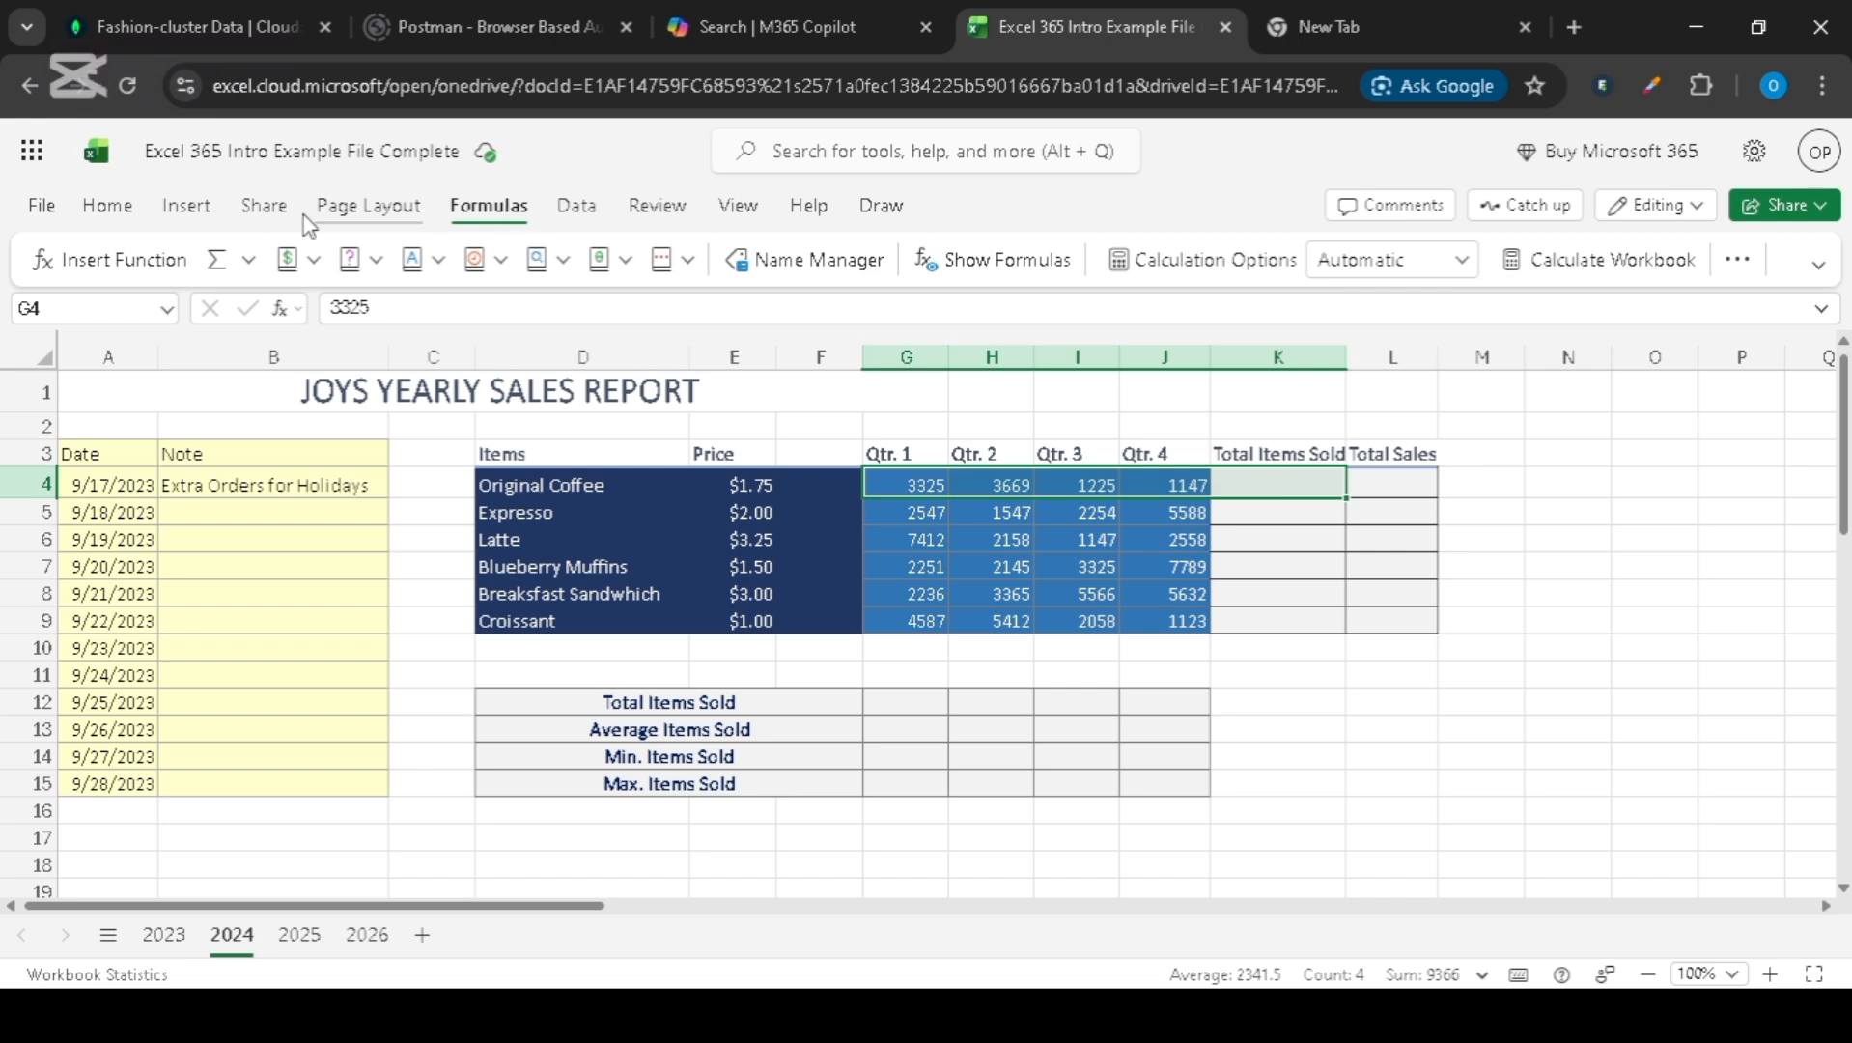
left_click(249, 259)
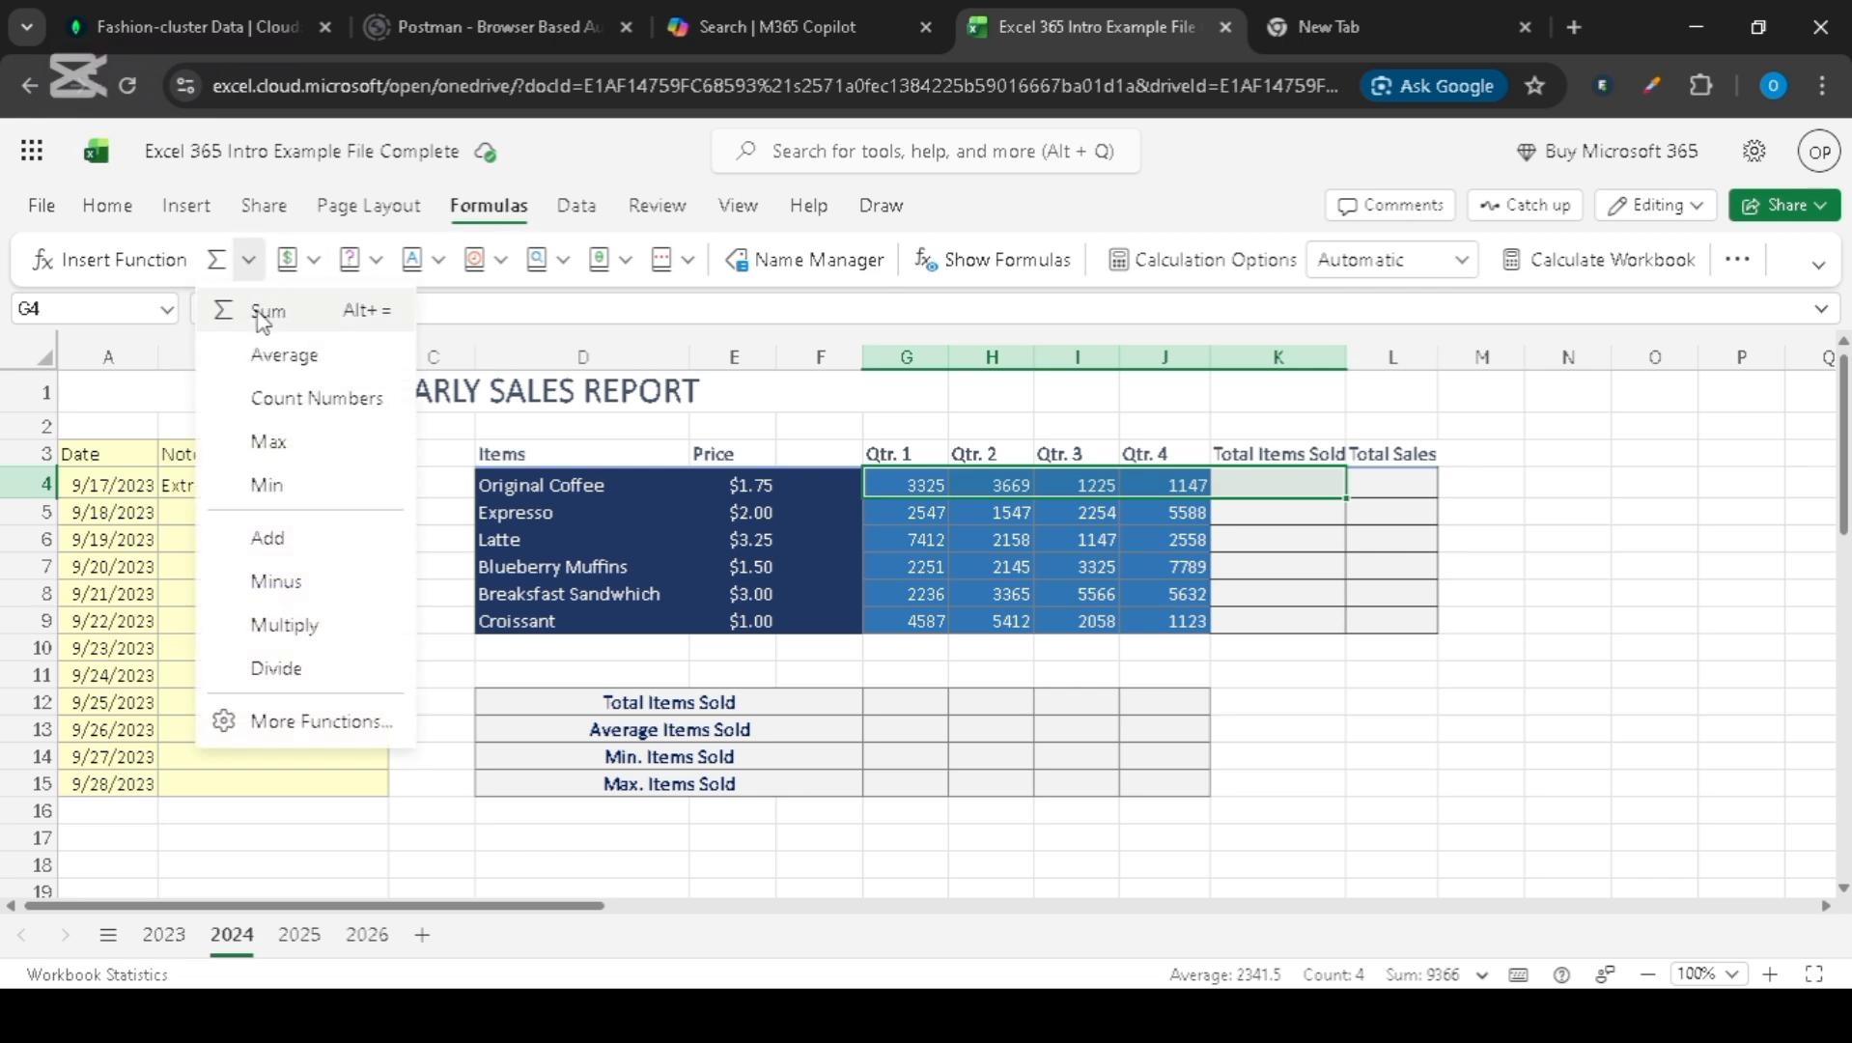
left_click(263, 311)
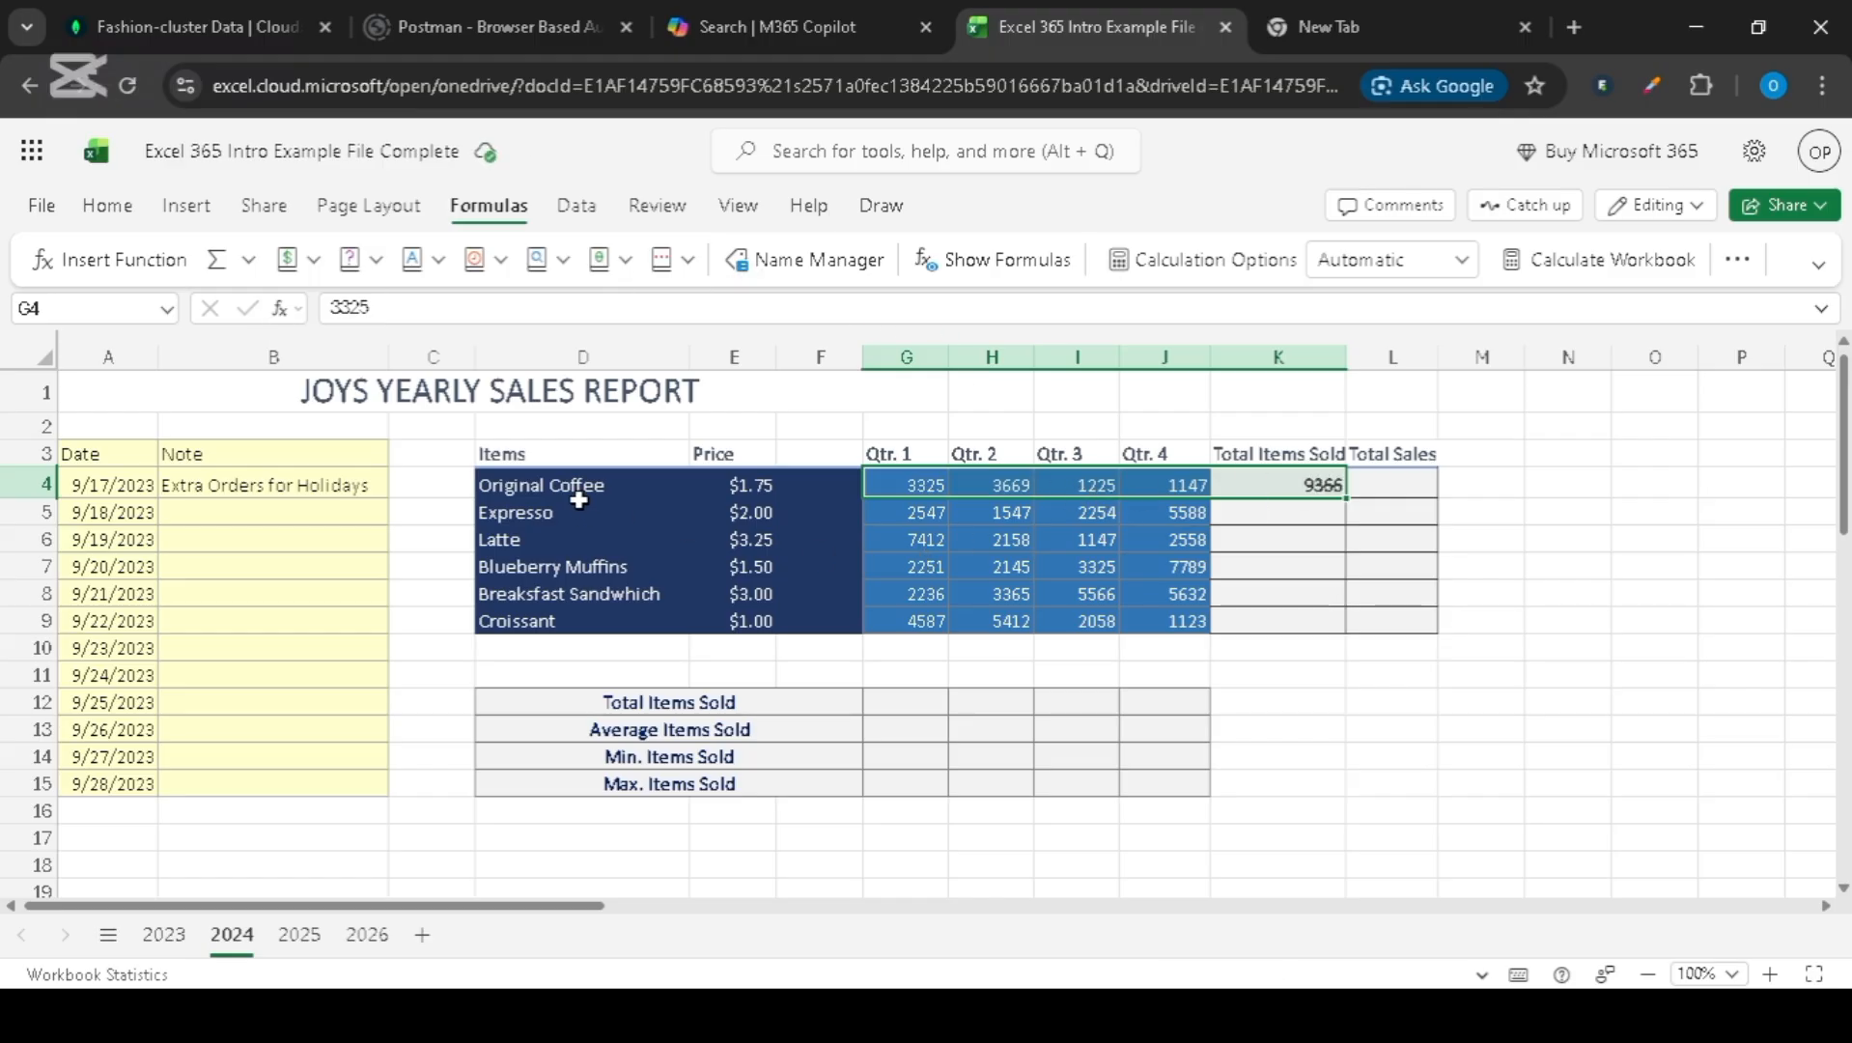
left_click(1325, 492)
left_click_drag(1345, 497, 1342, 618)
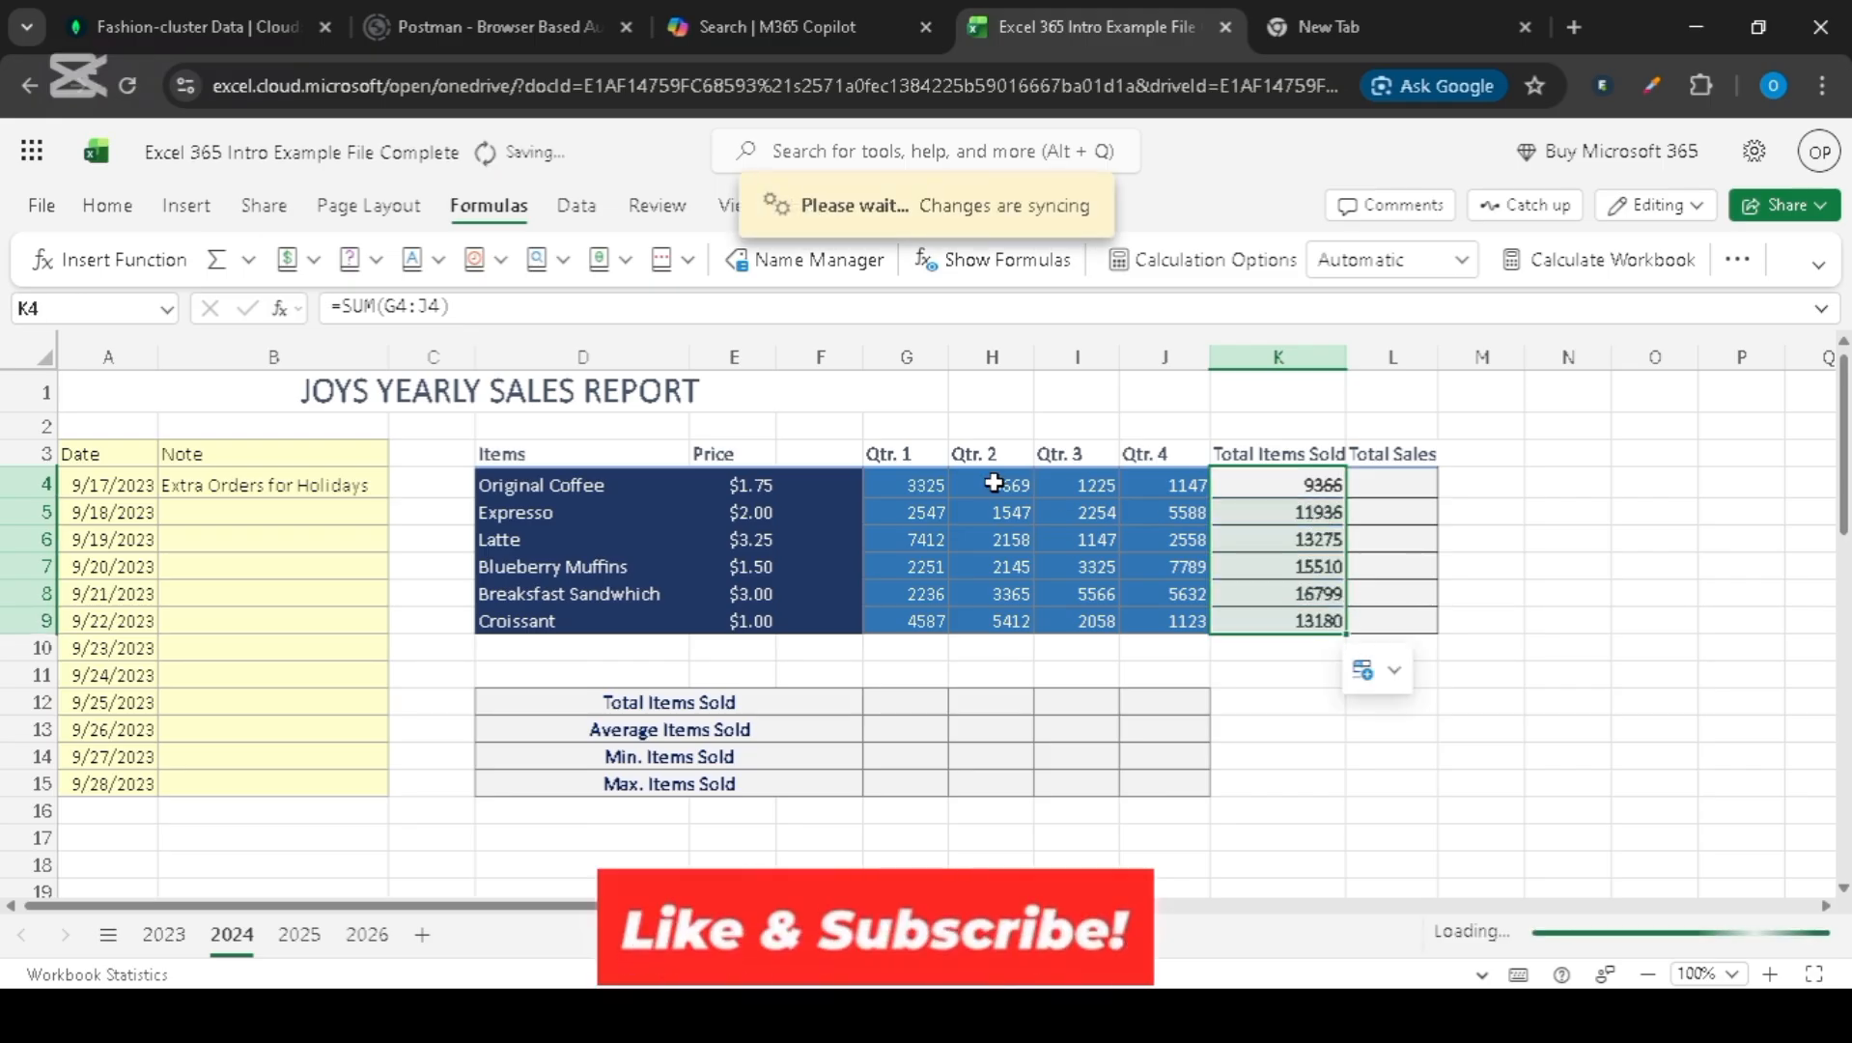
- Calculate Total Sales in L4 as price times total items sold with =E4*K4, and fill it down to L9
left_click(1400, 481)
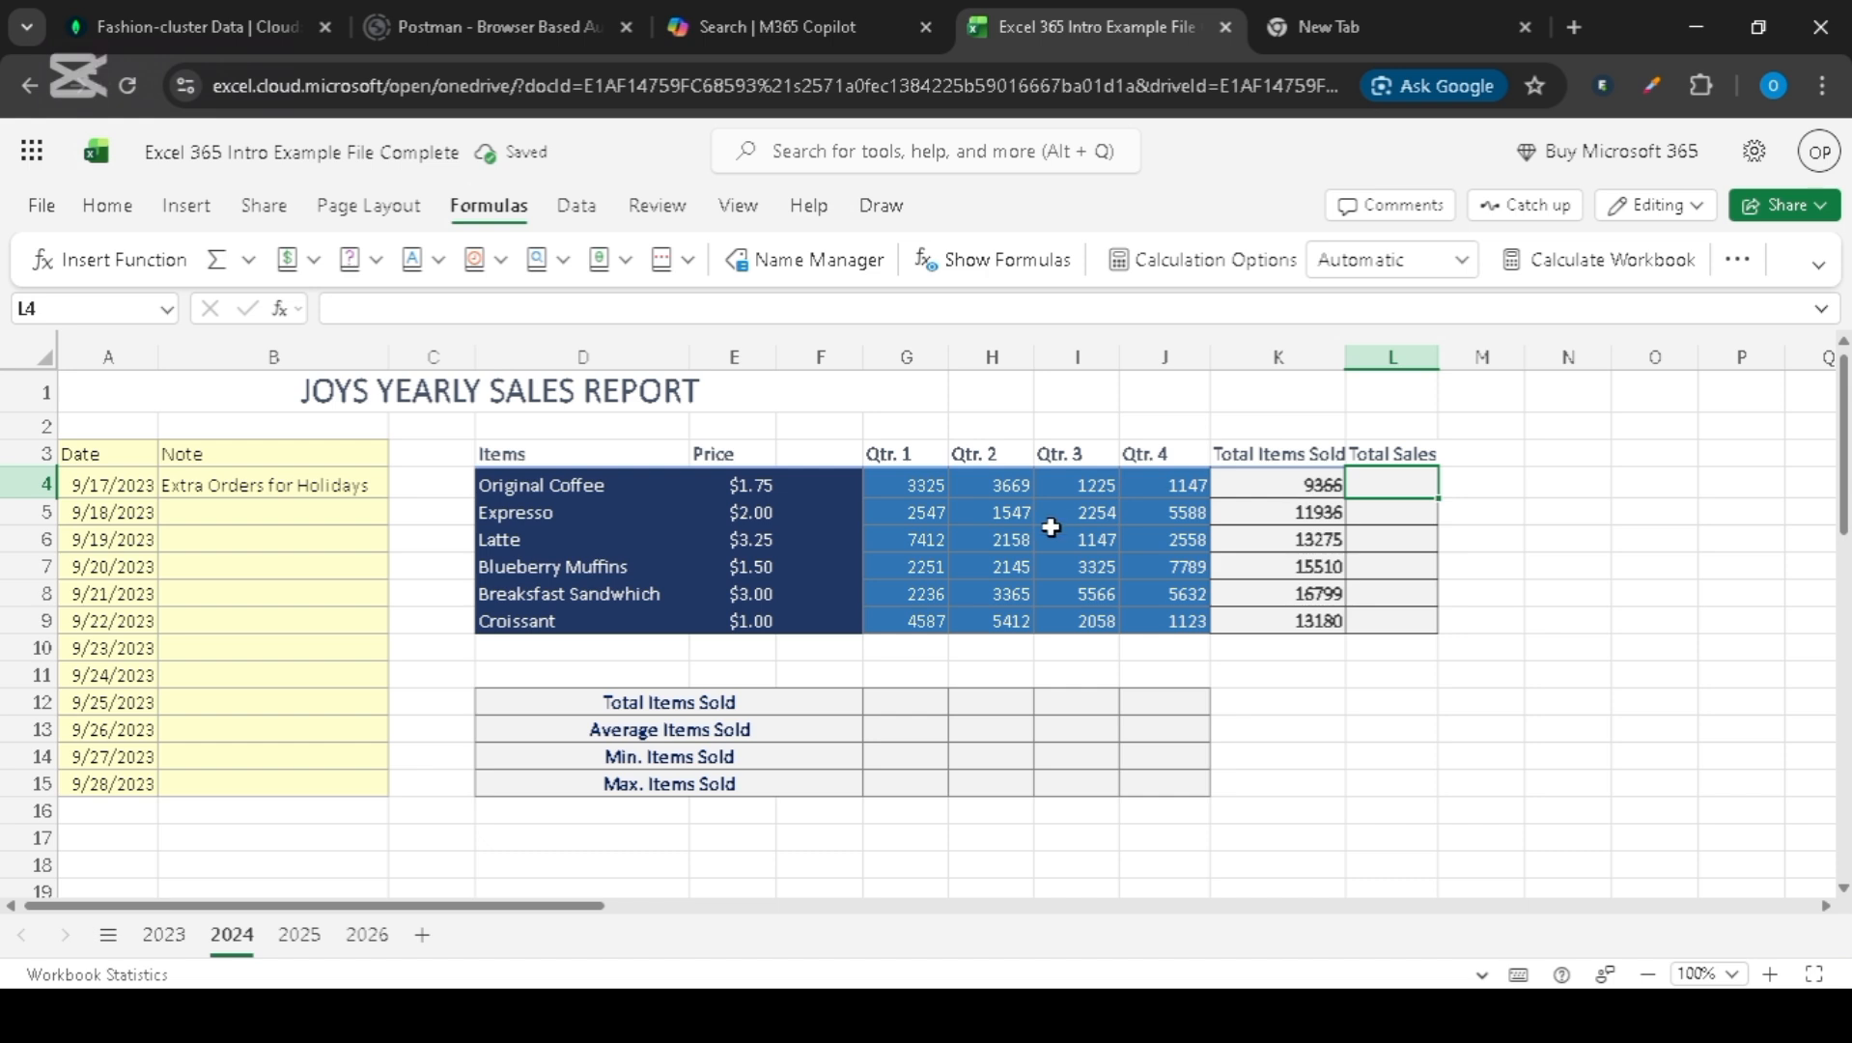
left_click(758, 487)
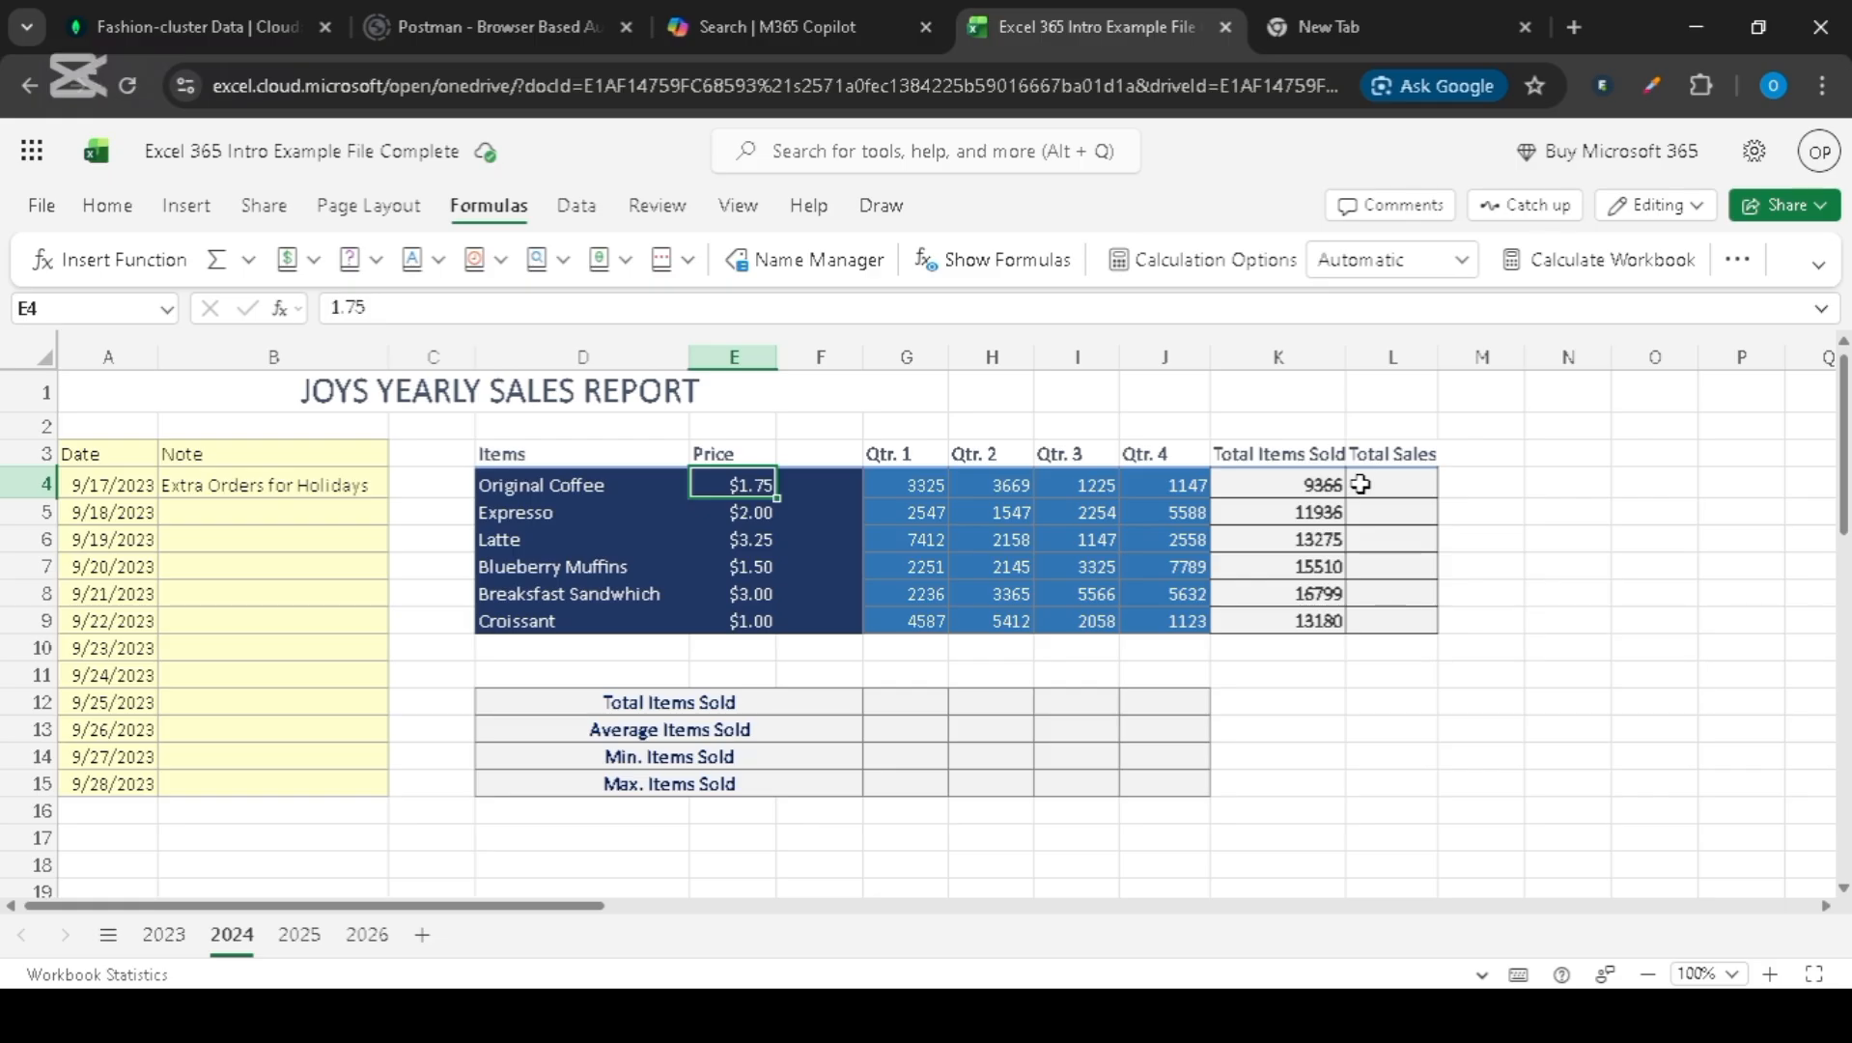
left_click(1361, 484)
type("=")
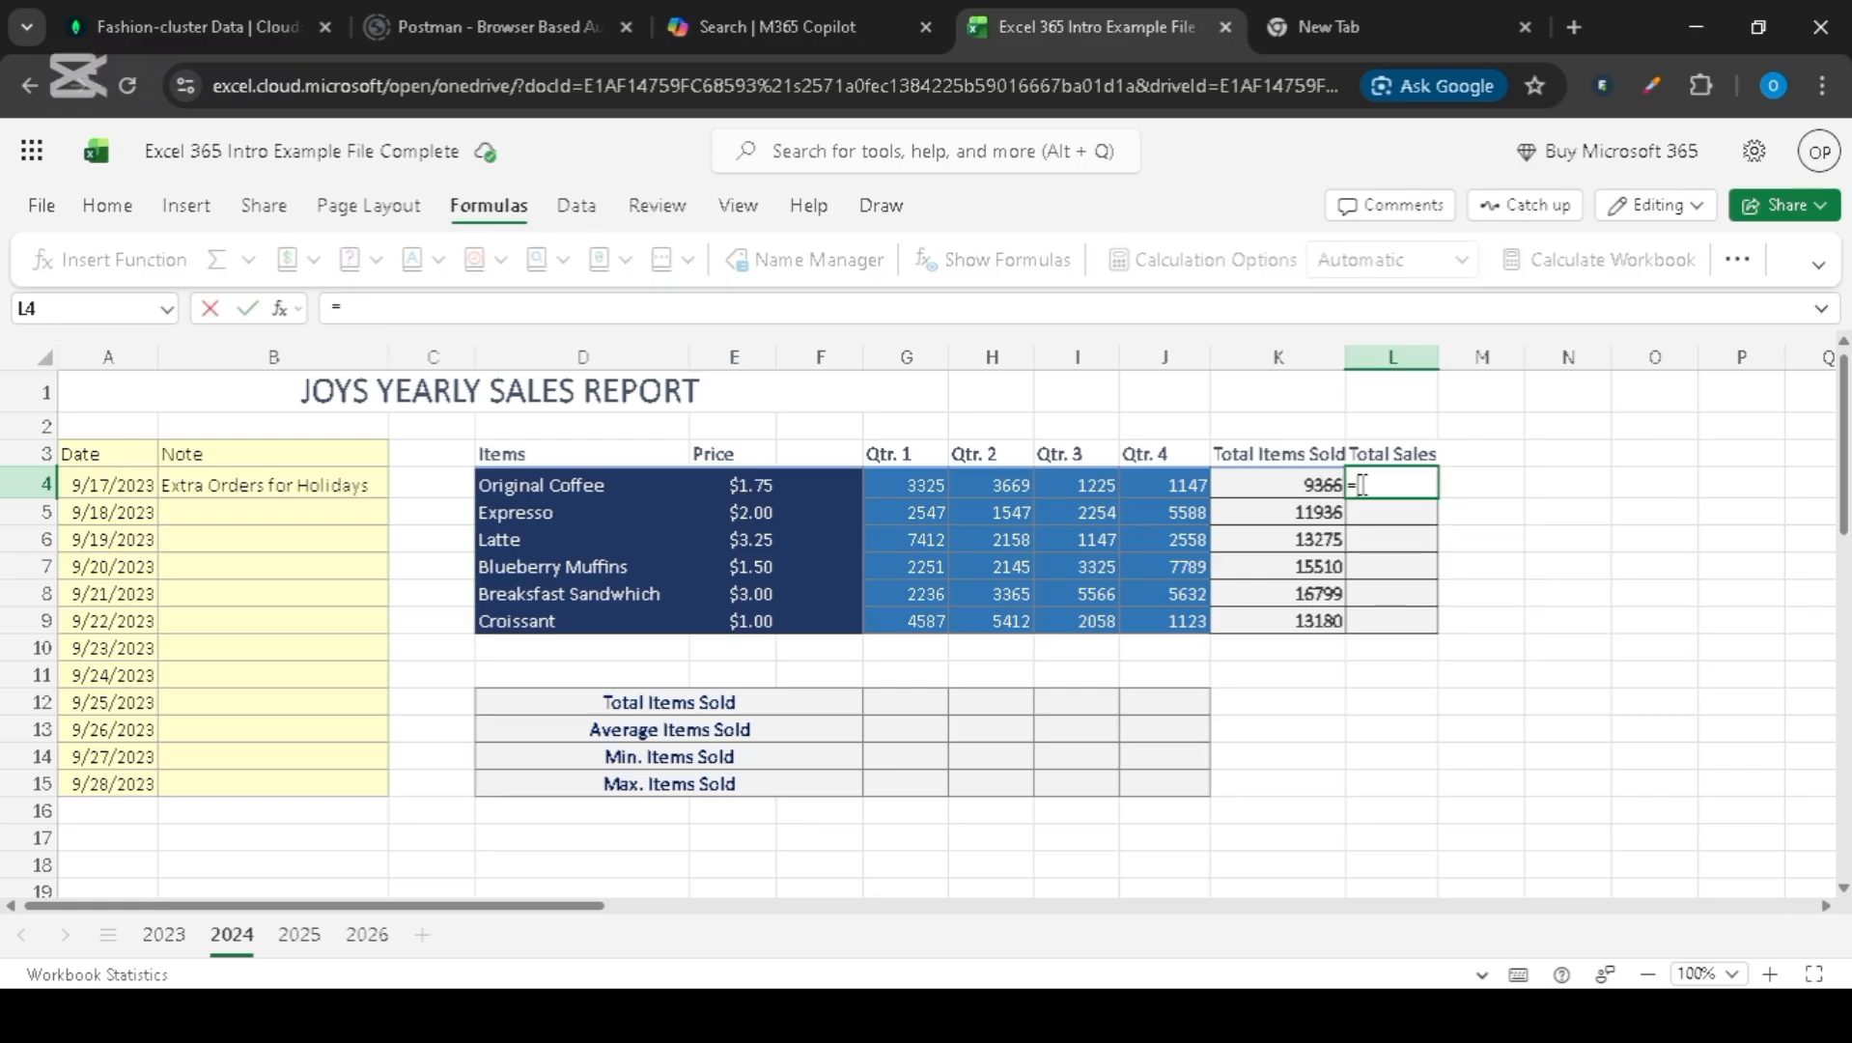
left_click(770, 485)
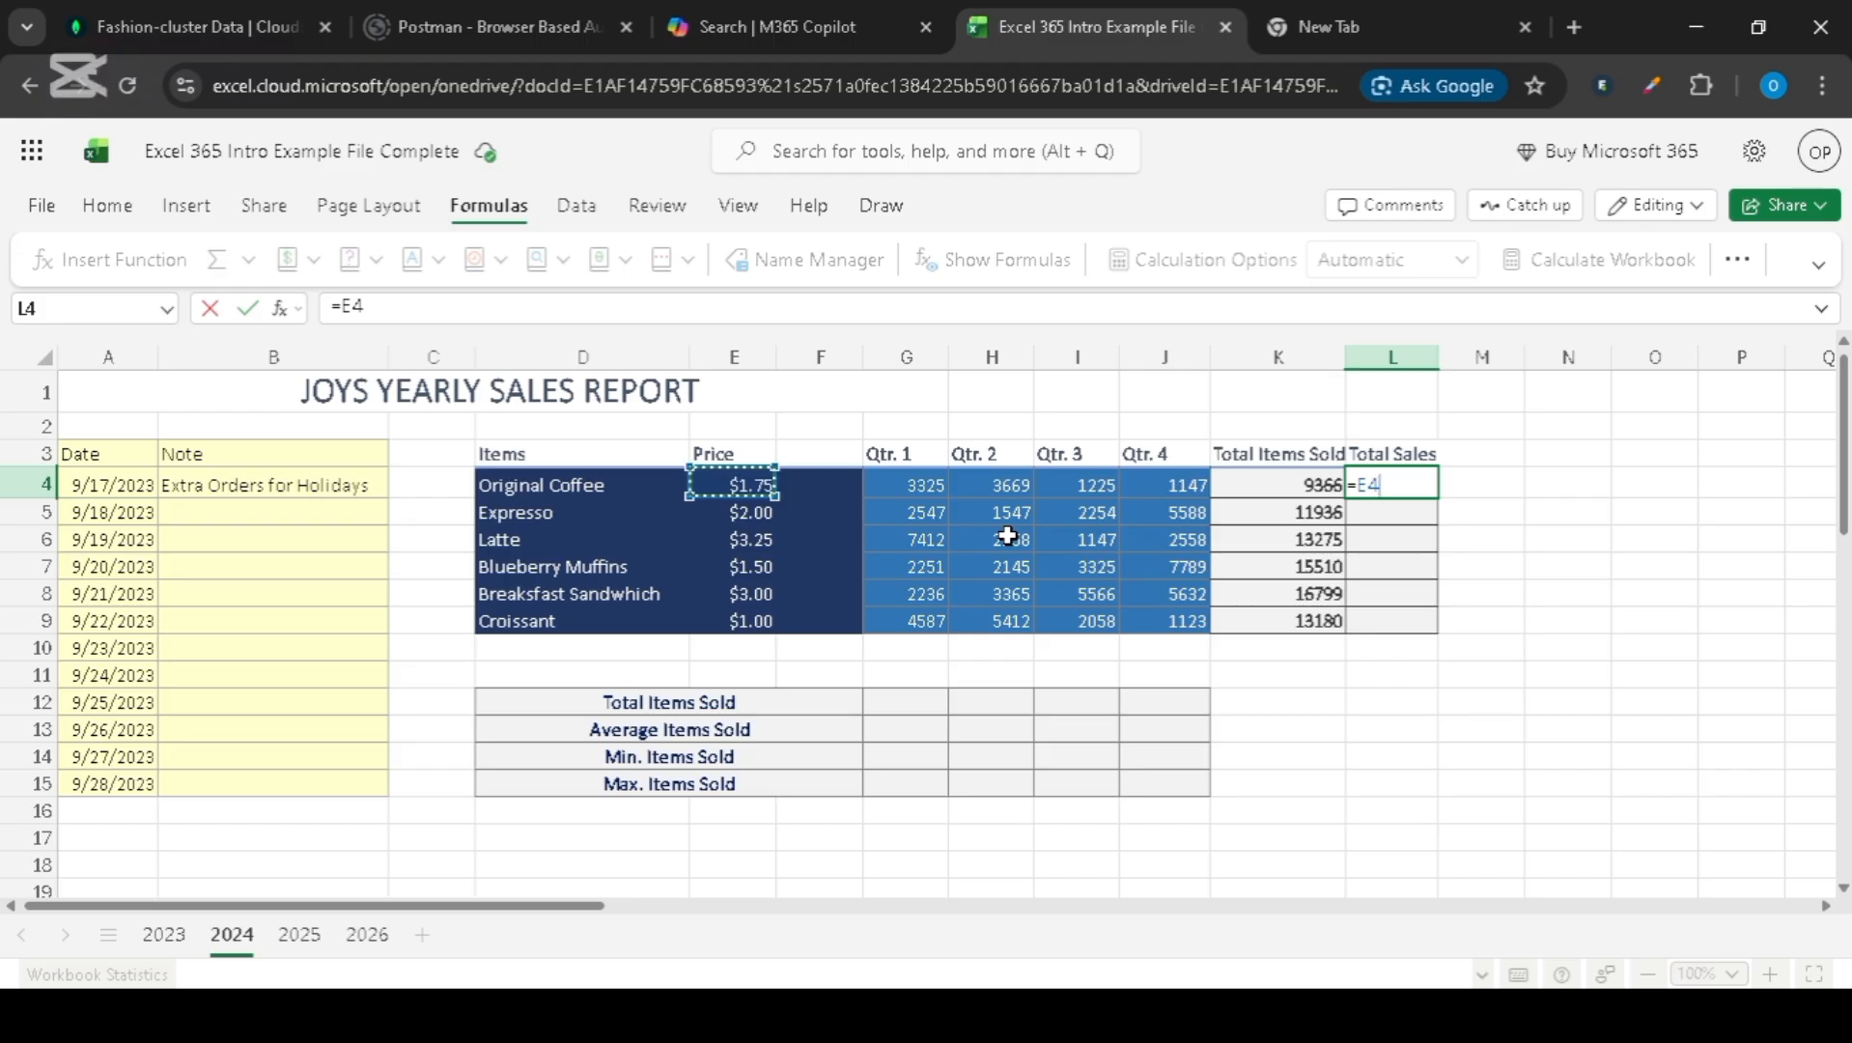
type("*")
left_click(1315, 485)
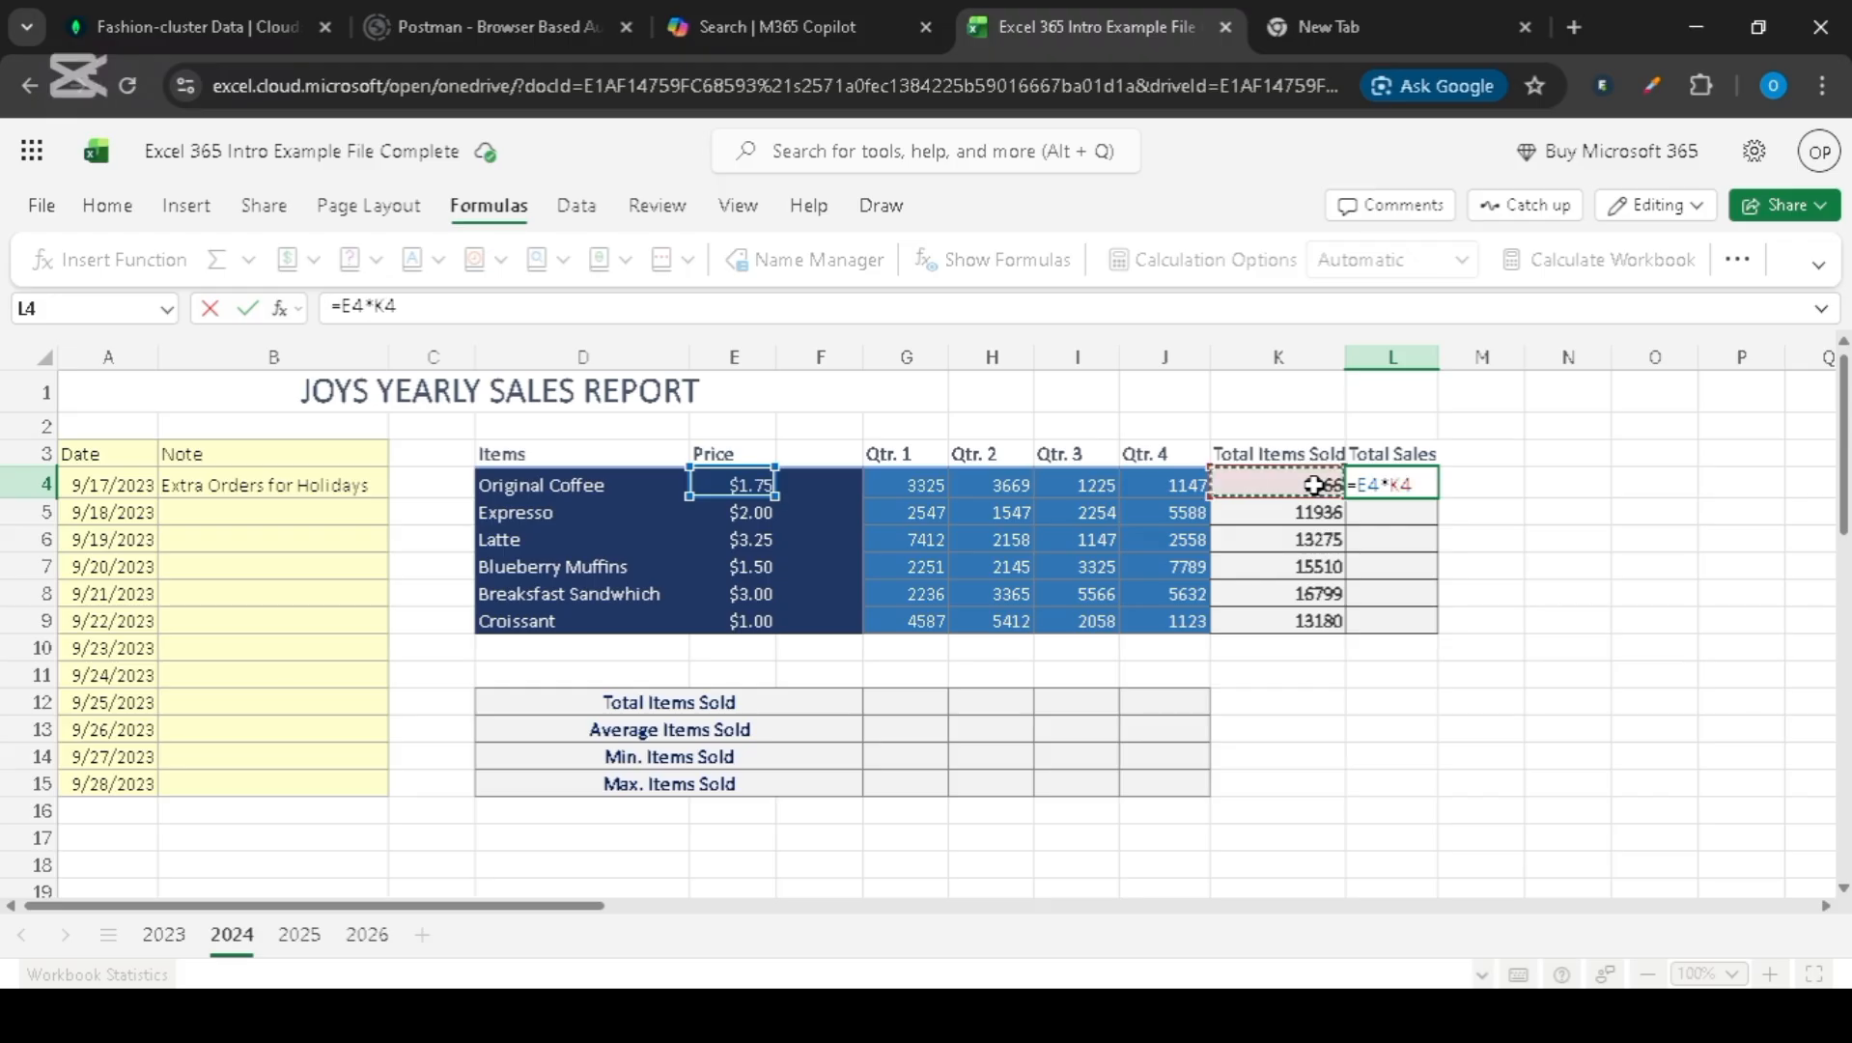
key("Return")
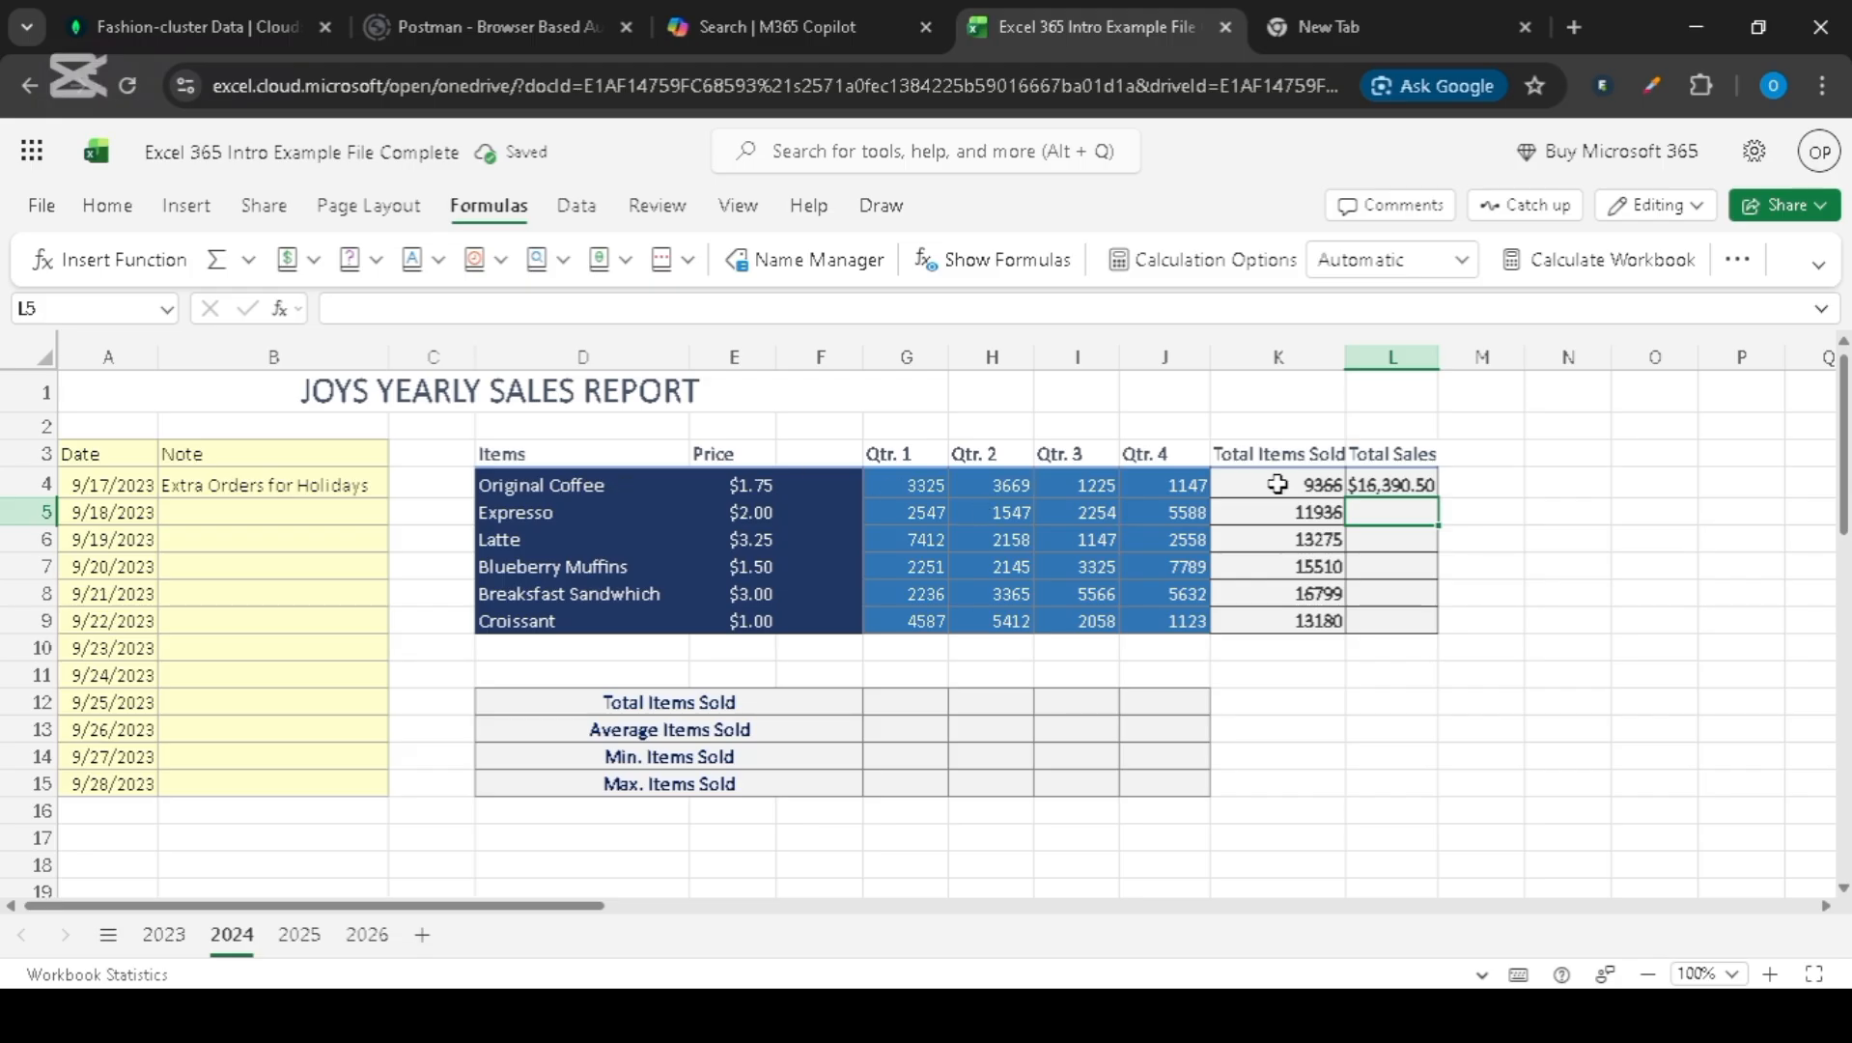
left_click(1425, 486)
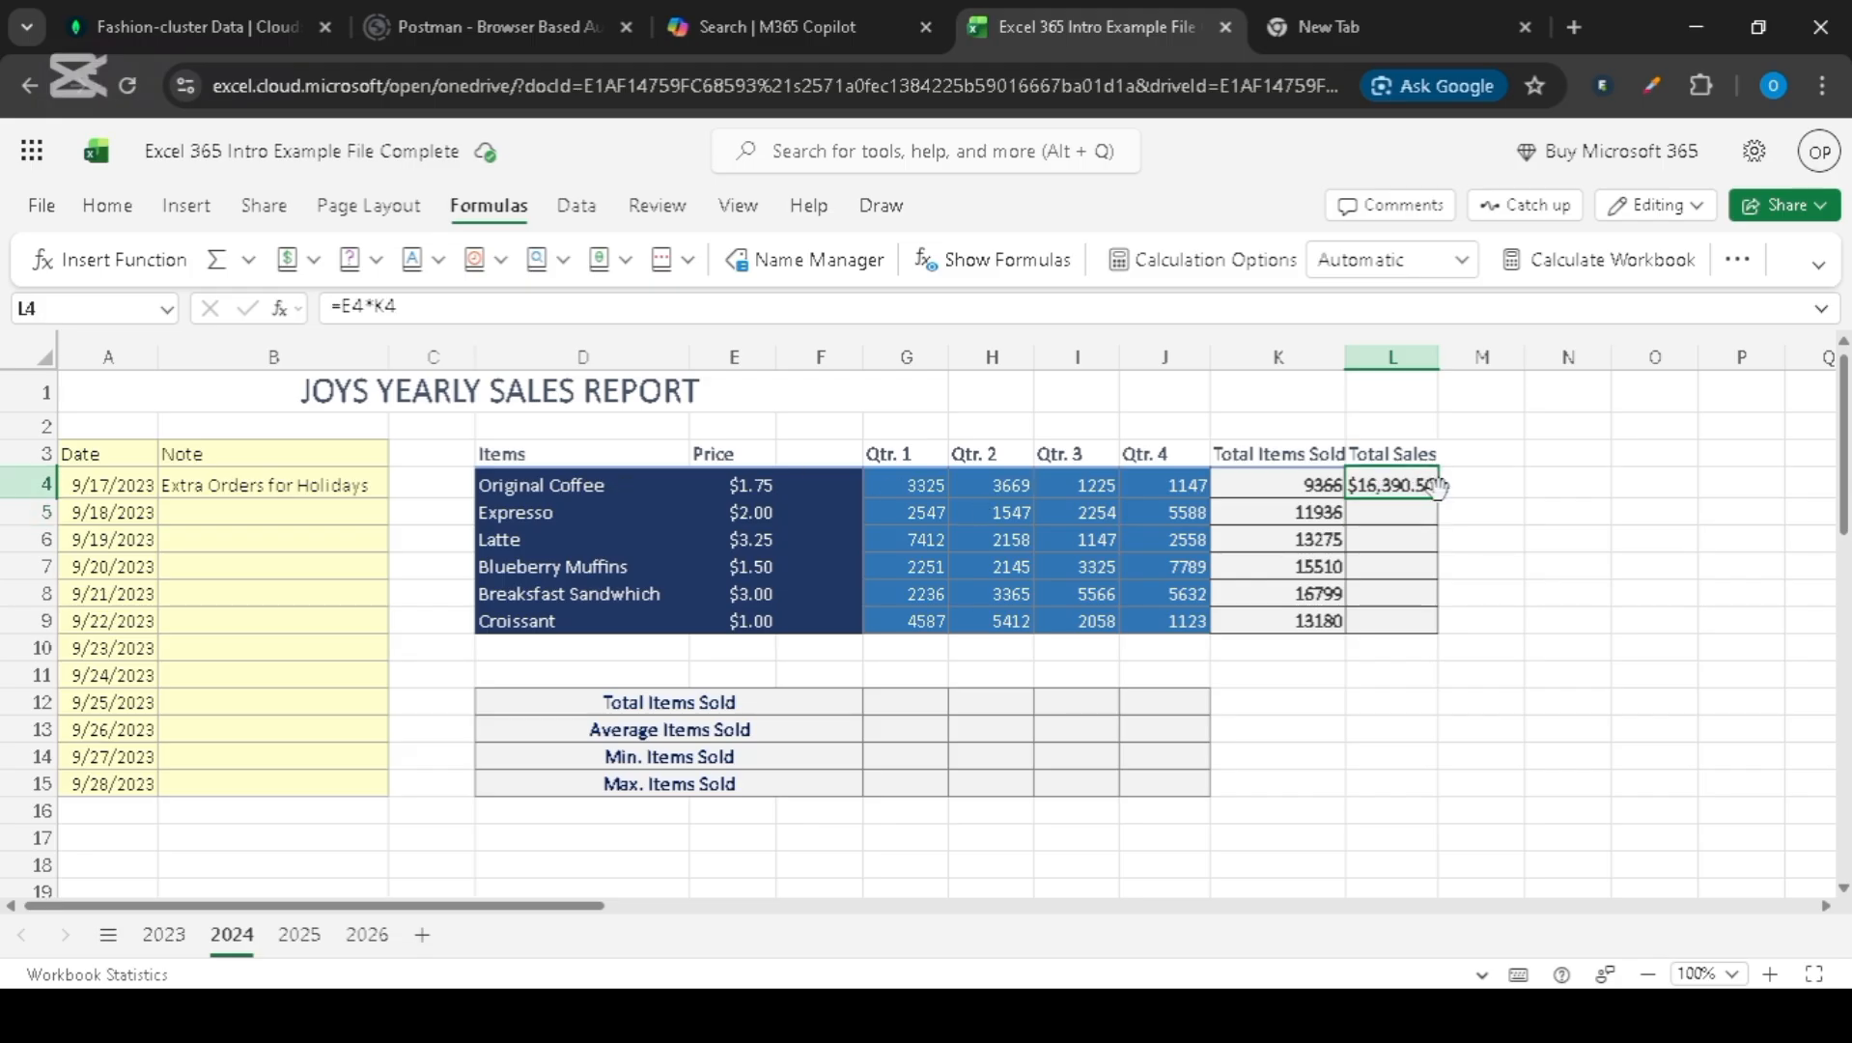
left_click_drag(1438, 496, 1428, 610)
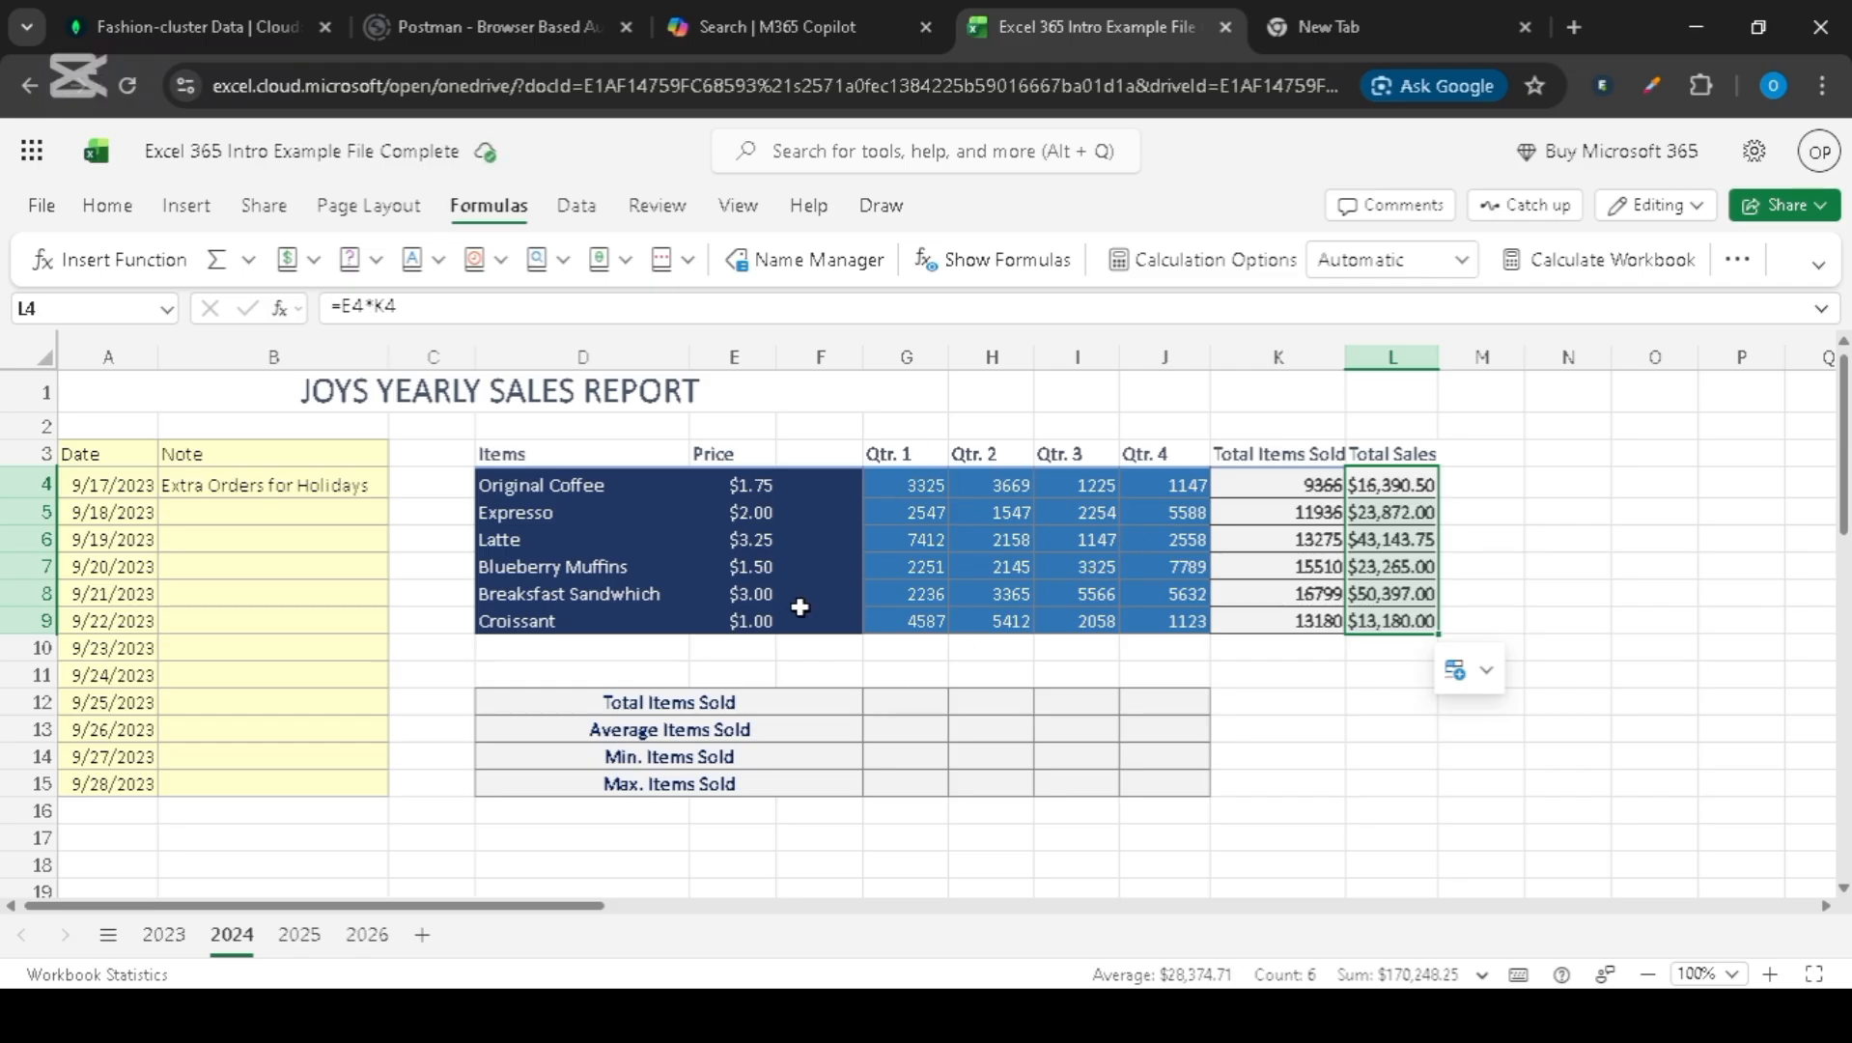
- Sum the Qtr. 1 column from G4 into Total Items Sold cell G12 and fill the formula across to J12
left_click_drag(919, 480, 921, 697)
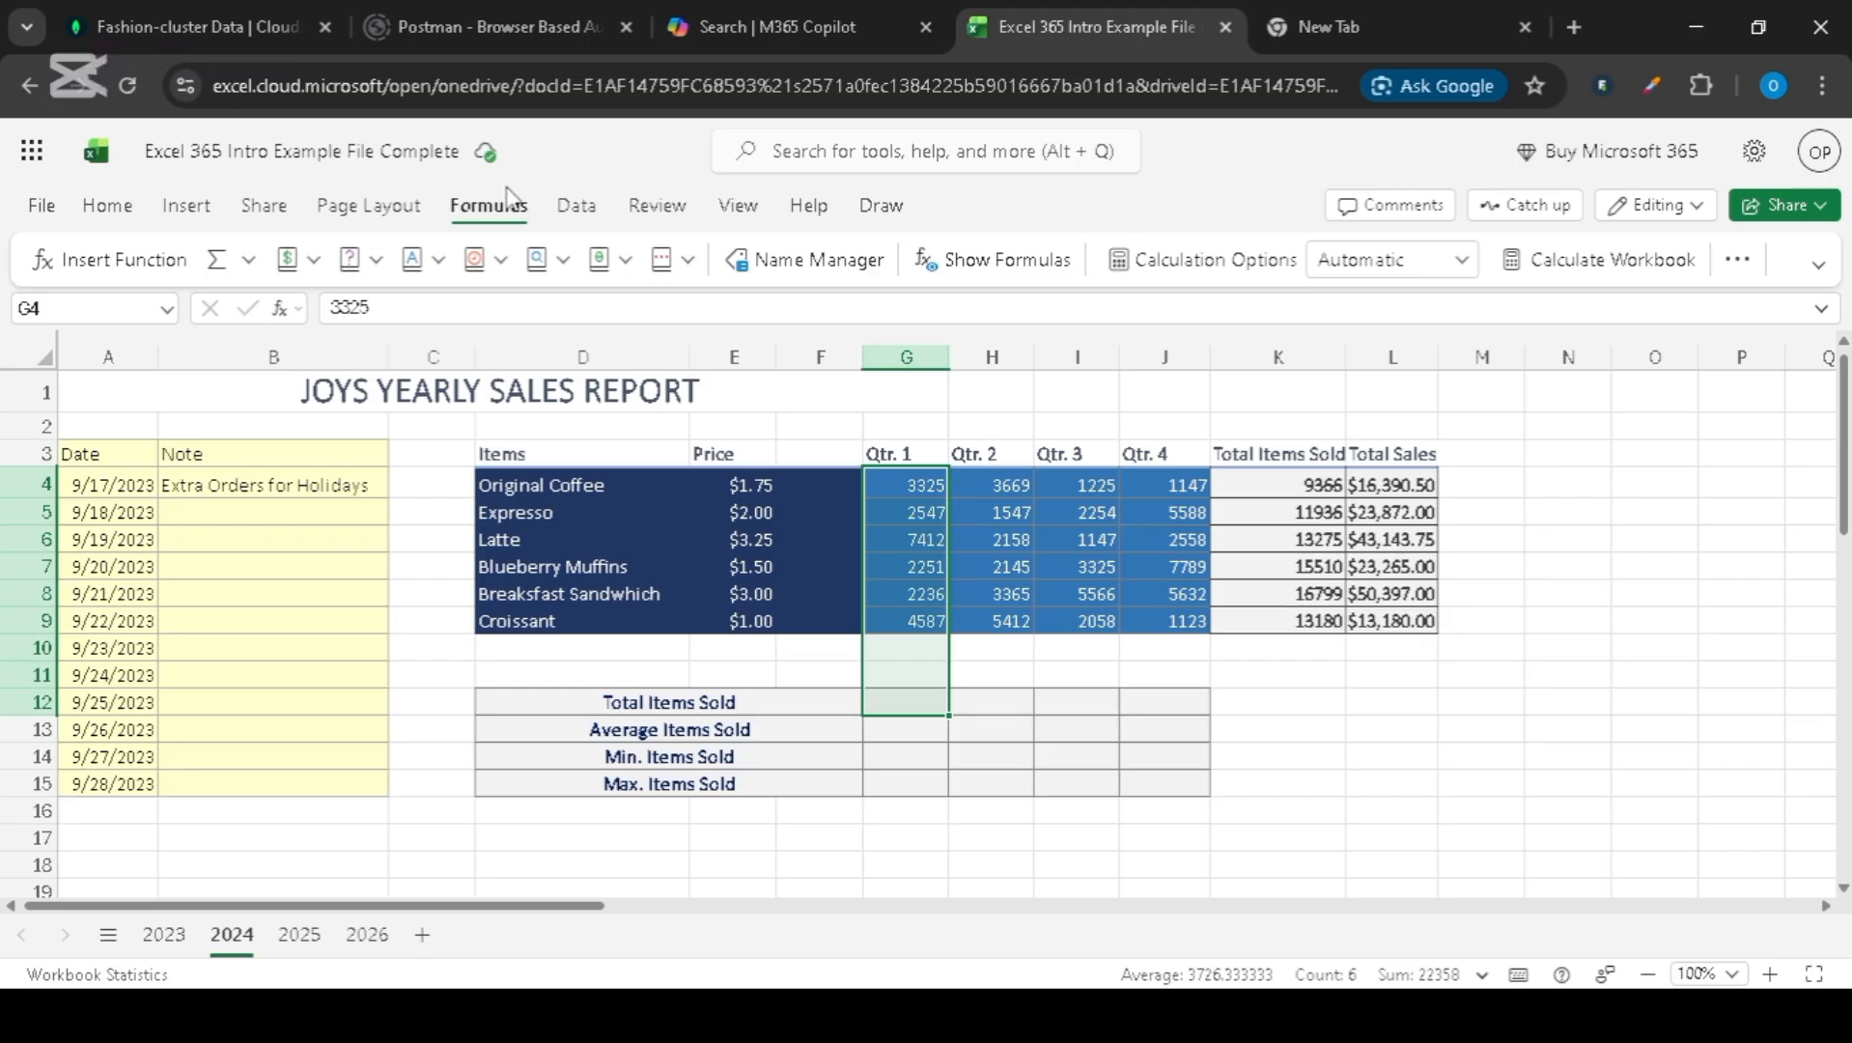
left_click(249, 259)
left_click(262, 313)
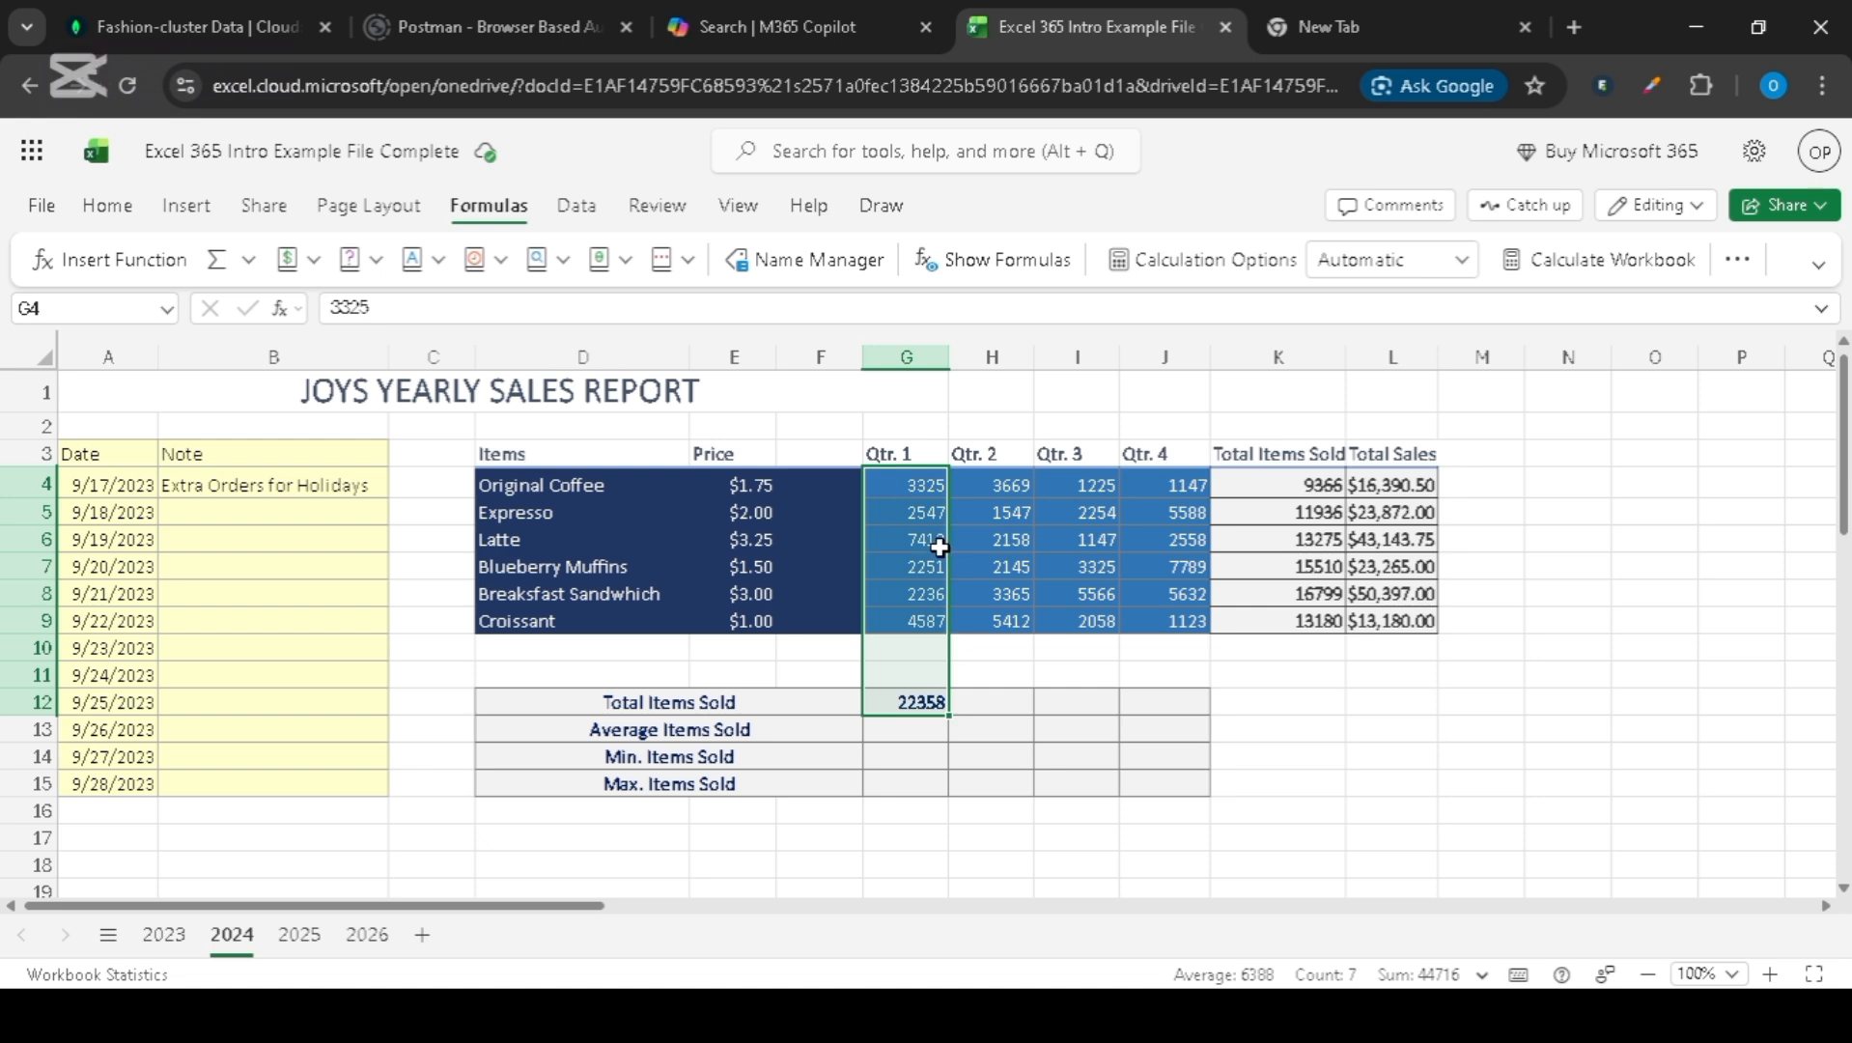
left_click(942, 710)
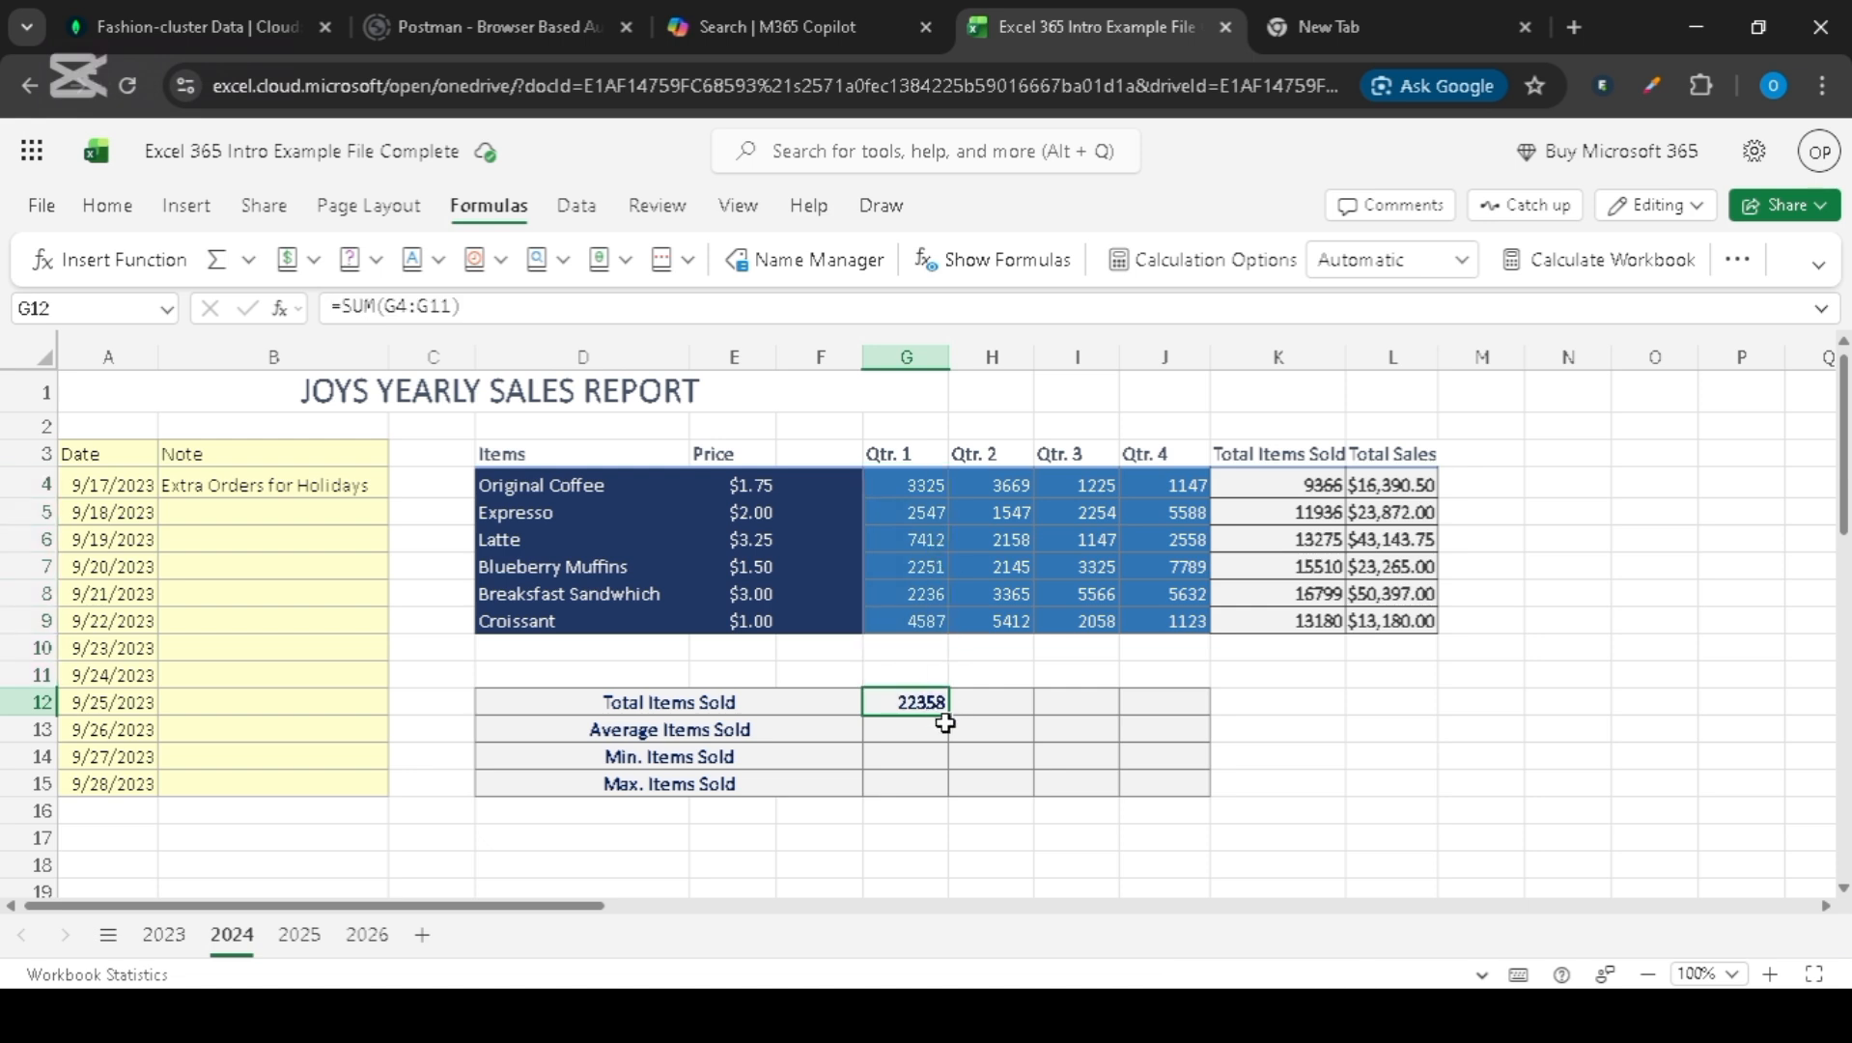
left_click_drag(944, 710, 1167, 713)
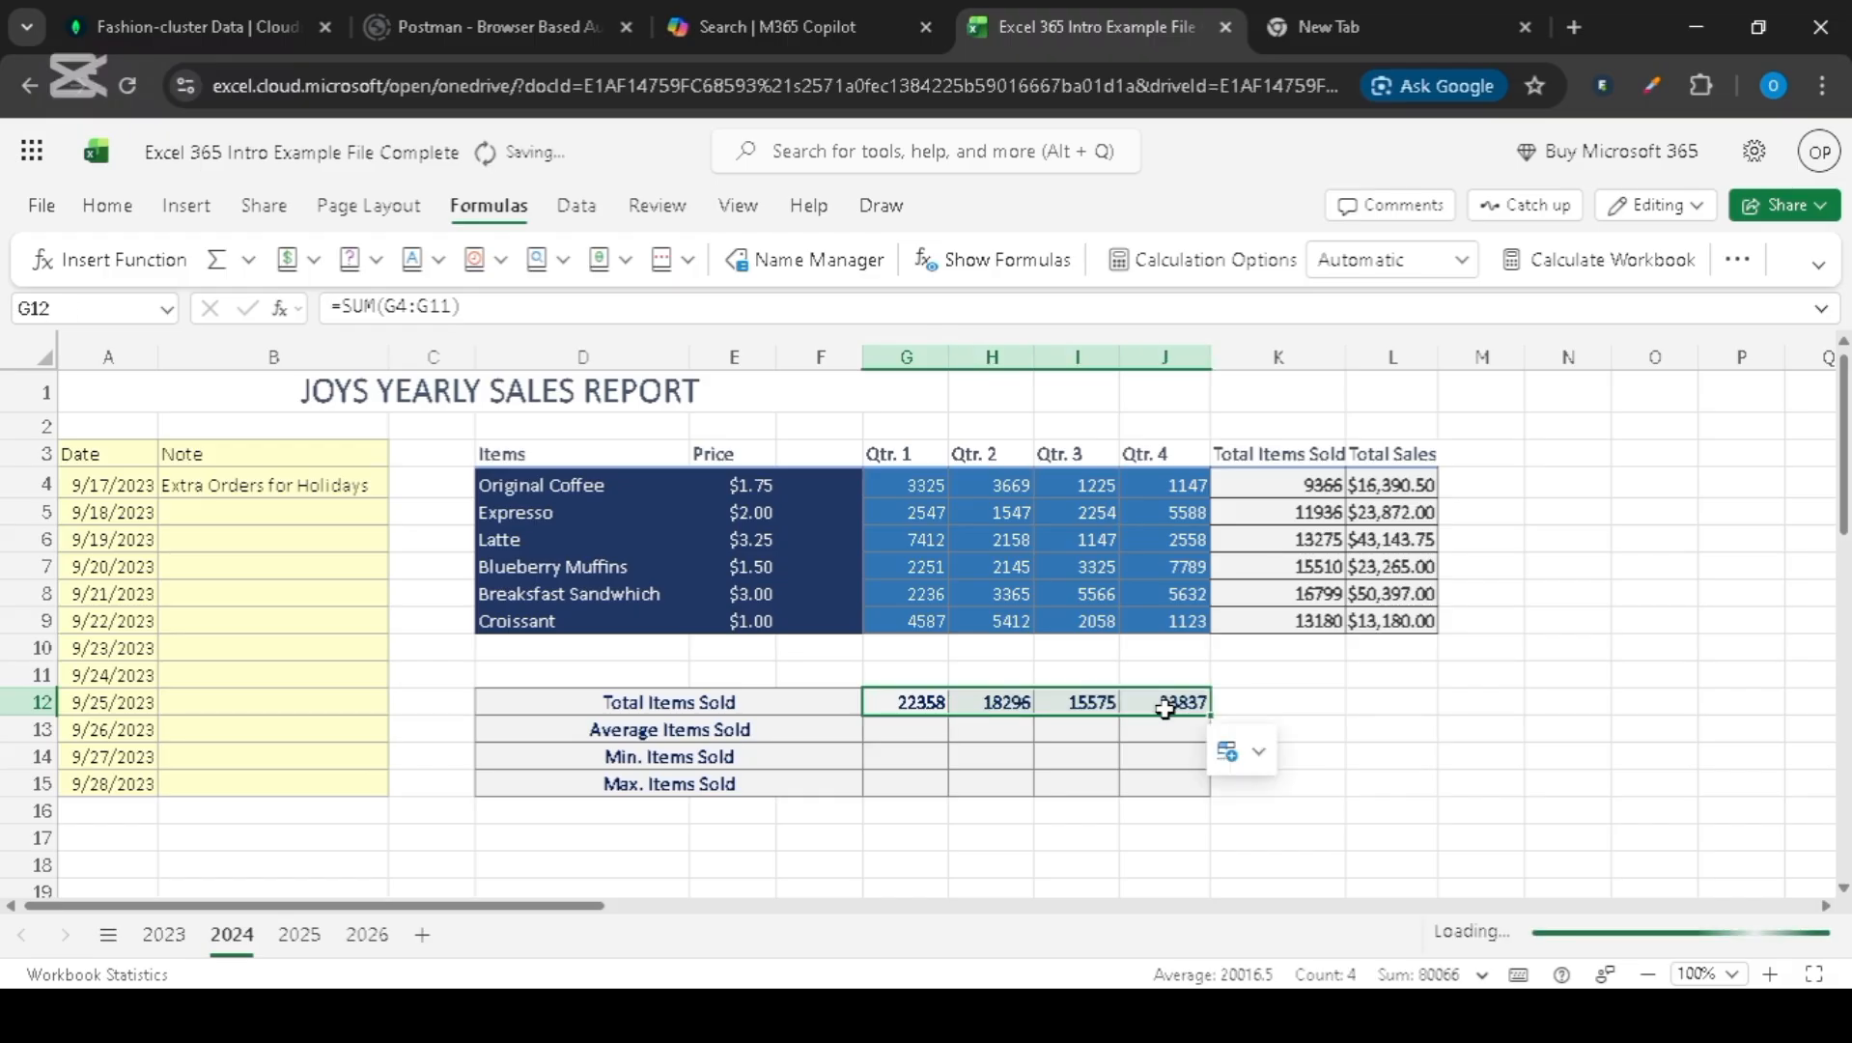
- Enter =AVERAGE(G4:G9) in the Average Items Sold cell G13 and fill it across to J13
left_click(885, 731)
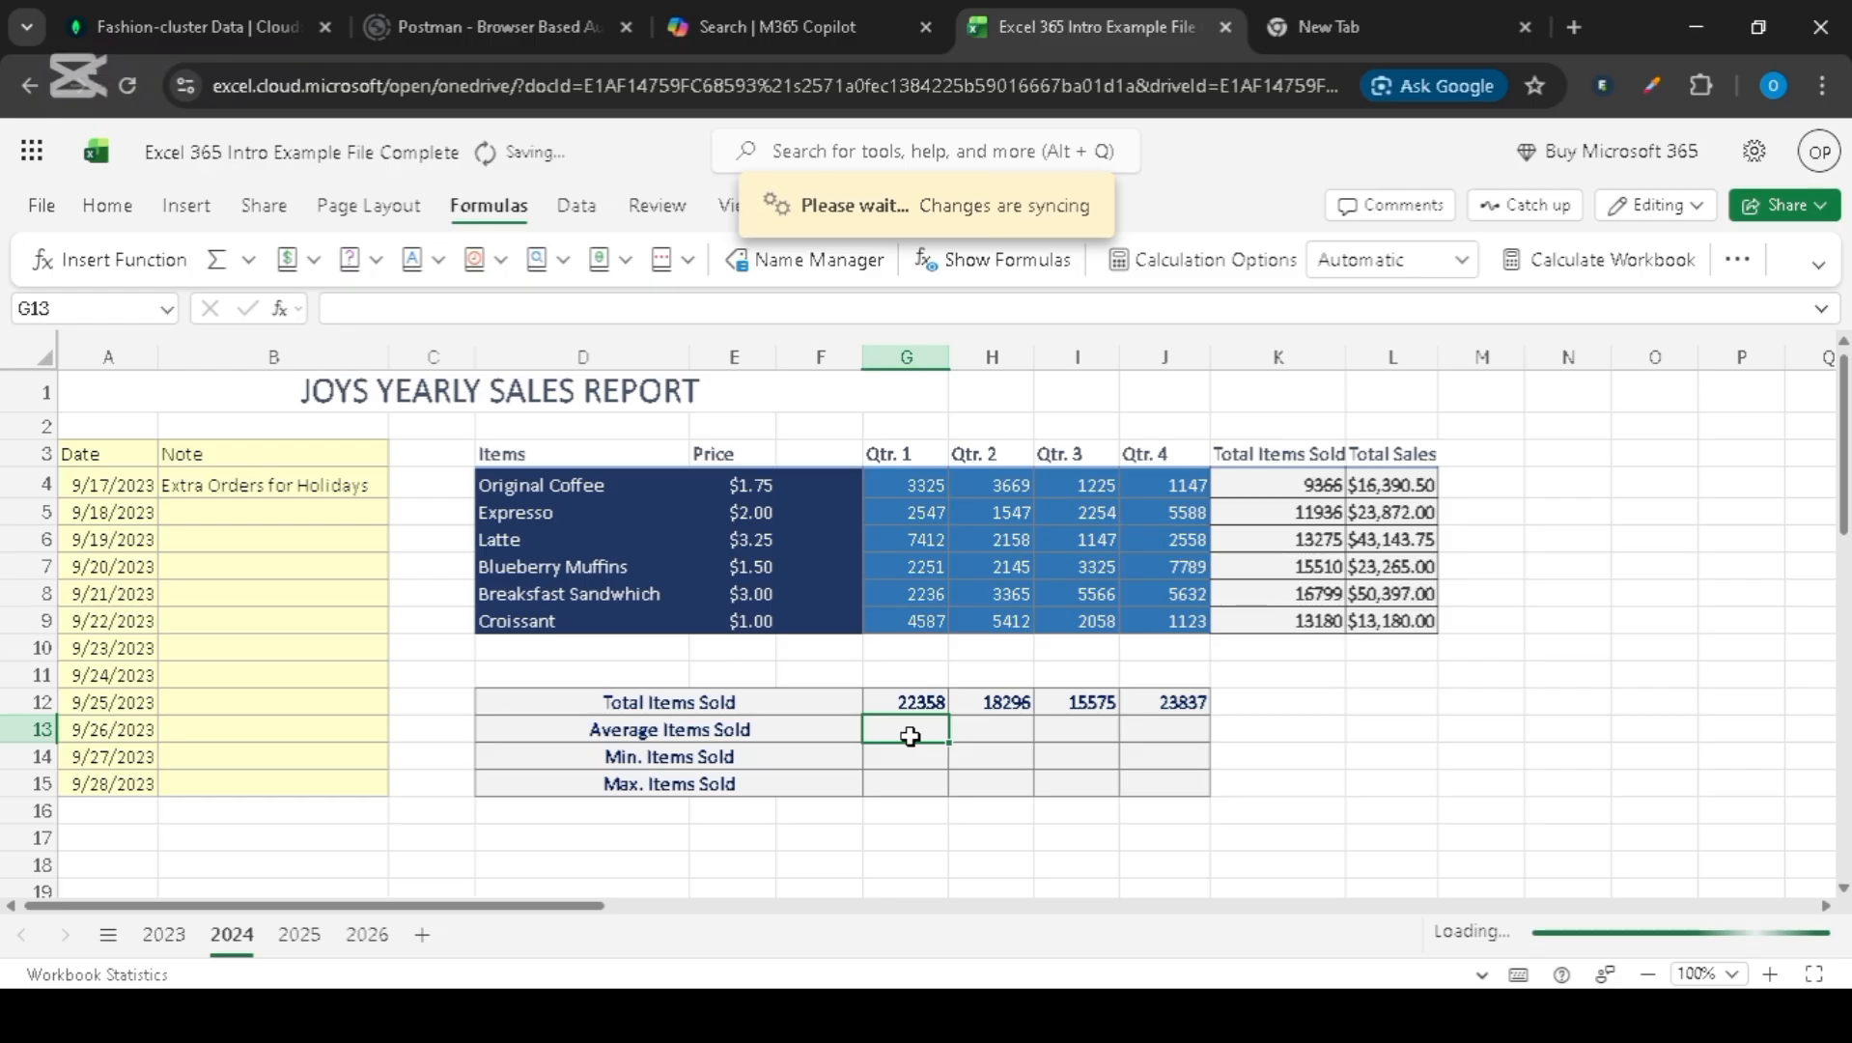
type("=AV")
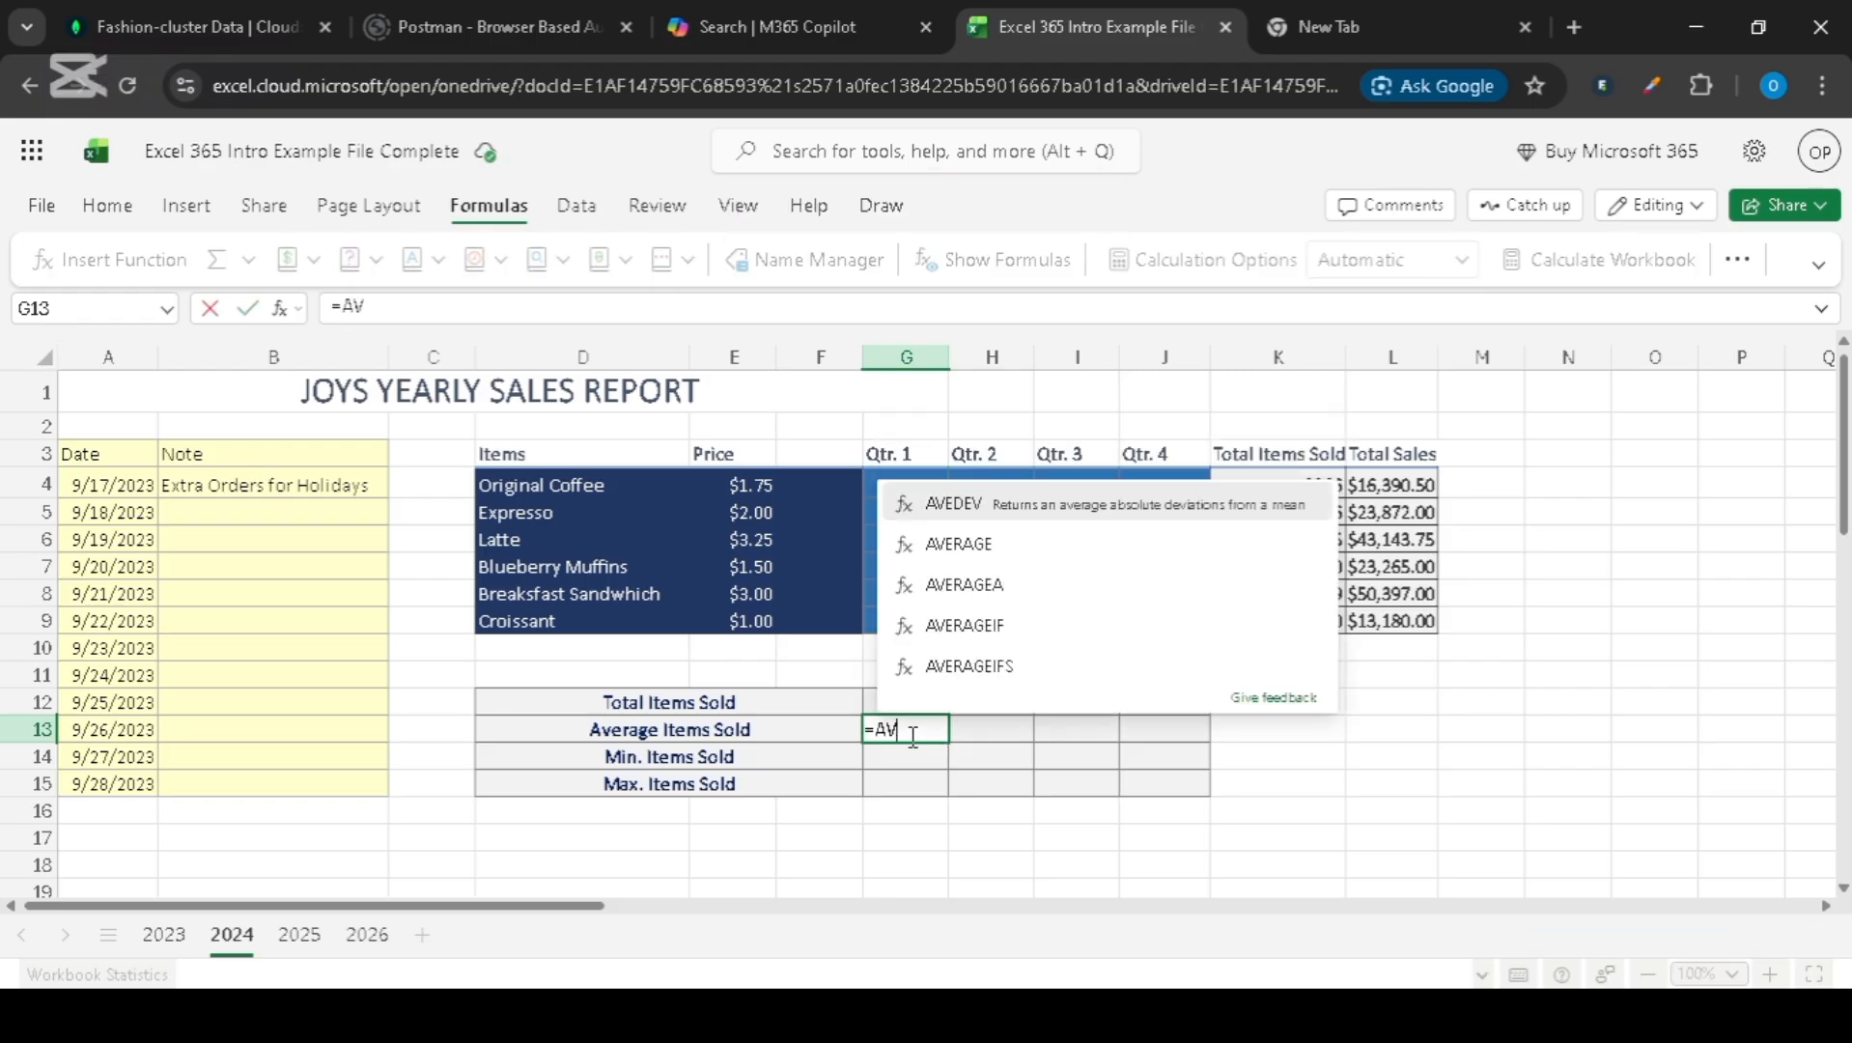
type("ER")
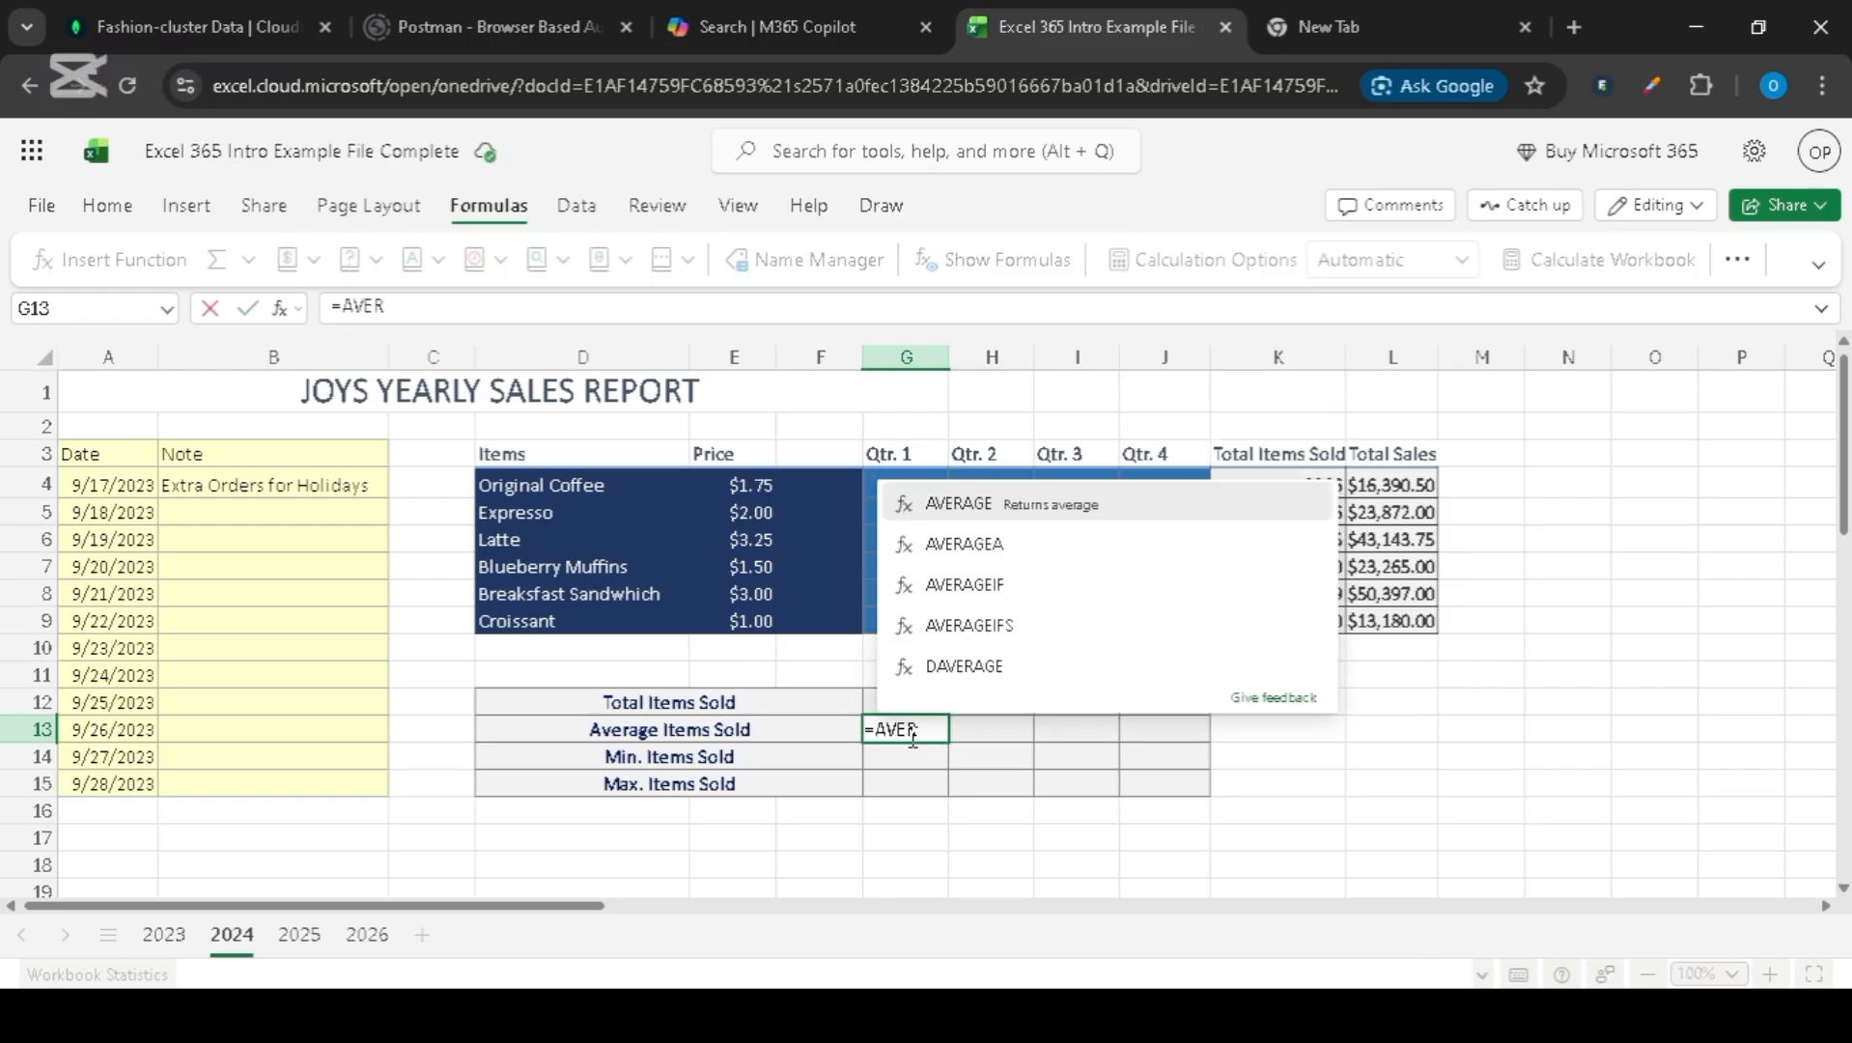
left_click(986, 505)
left_click_drag(918, 485, 917, 616)
type(")")
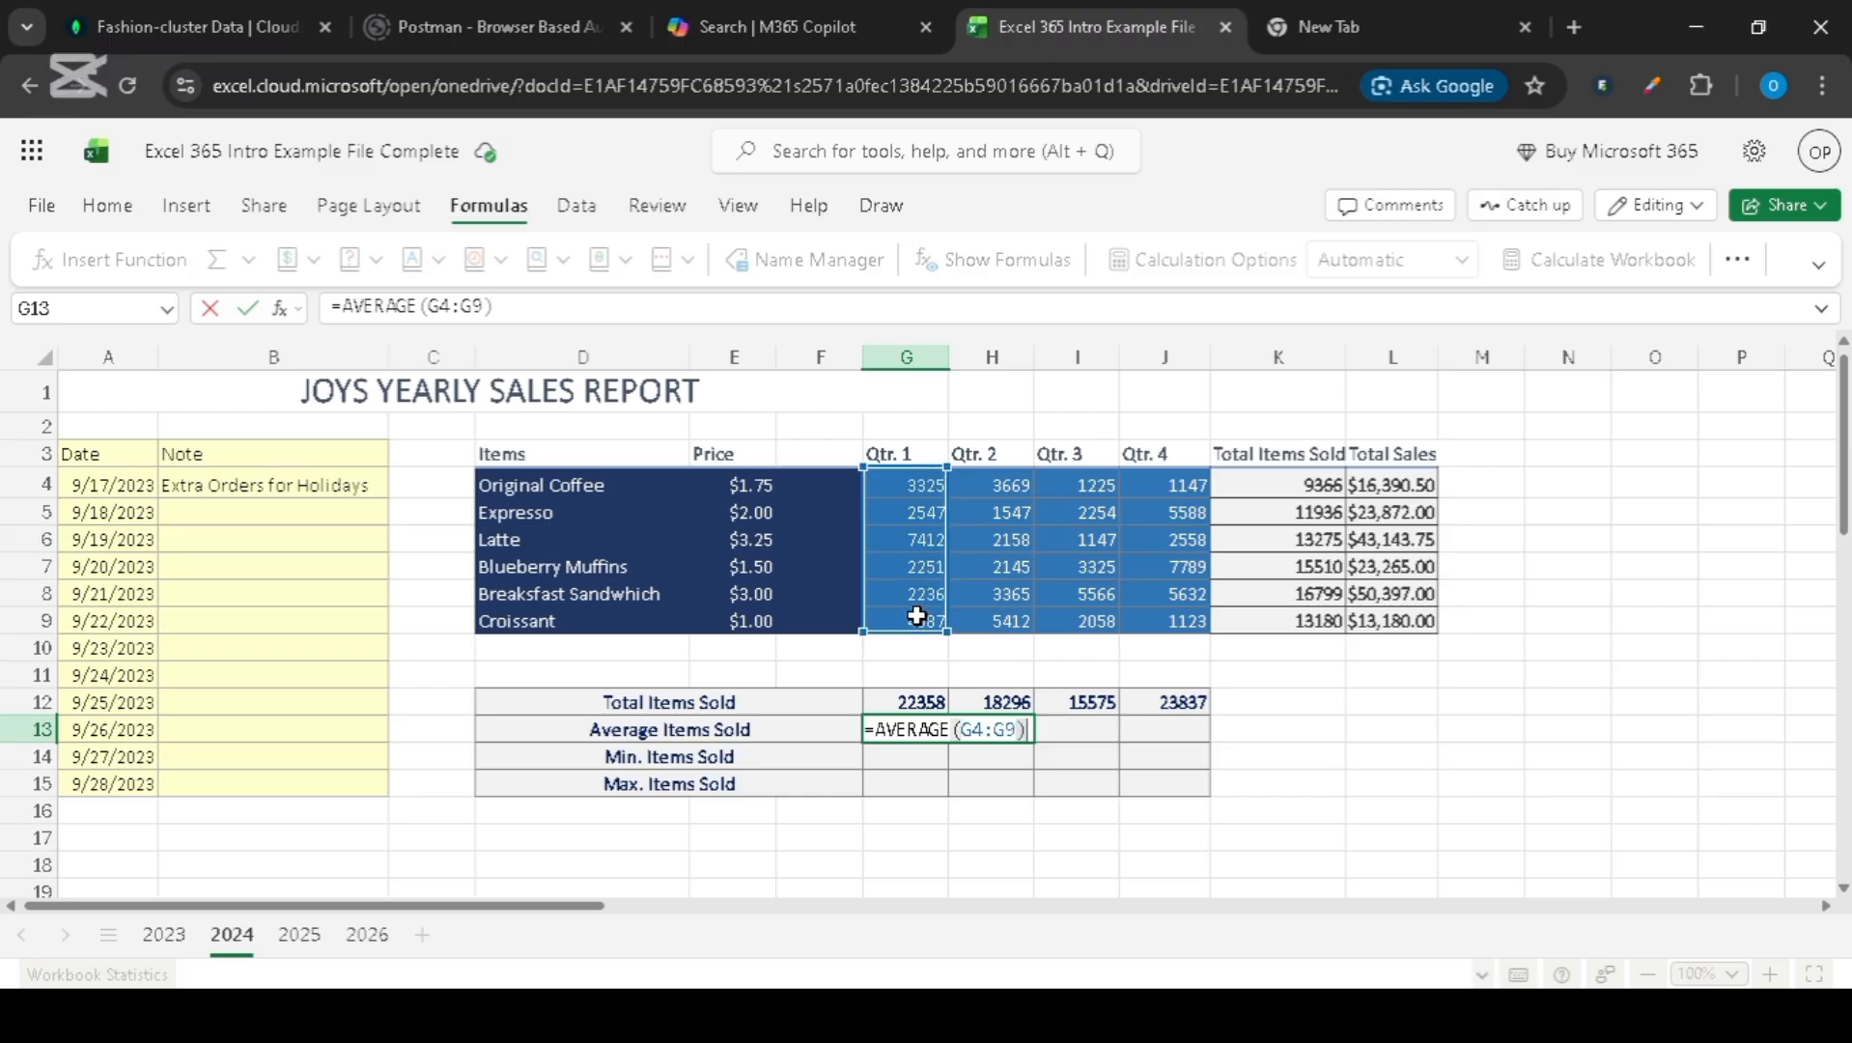
key("Return")
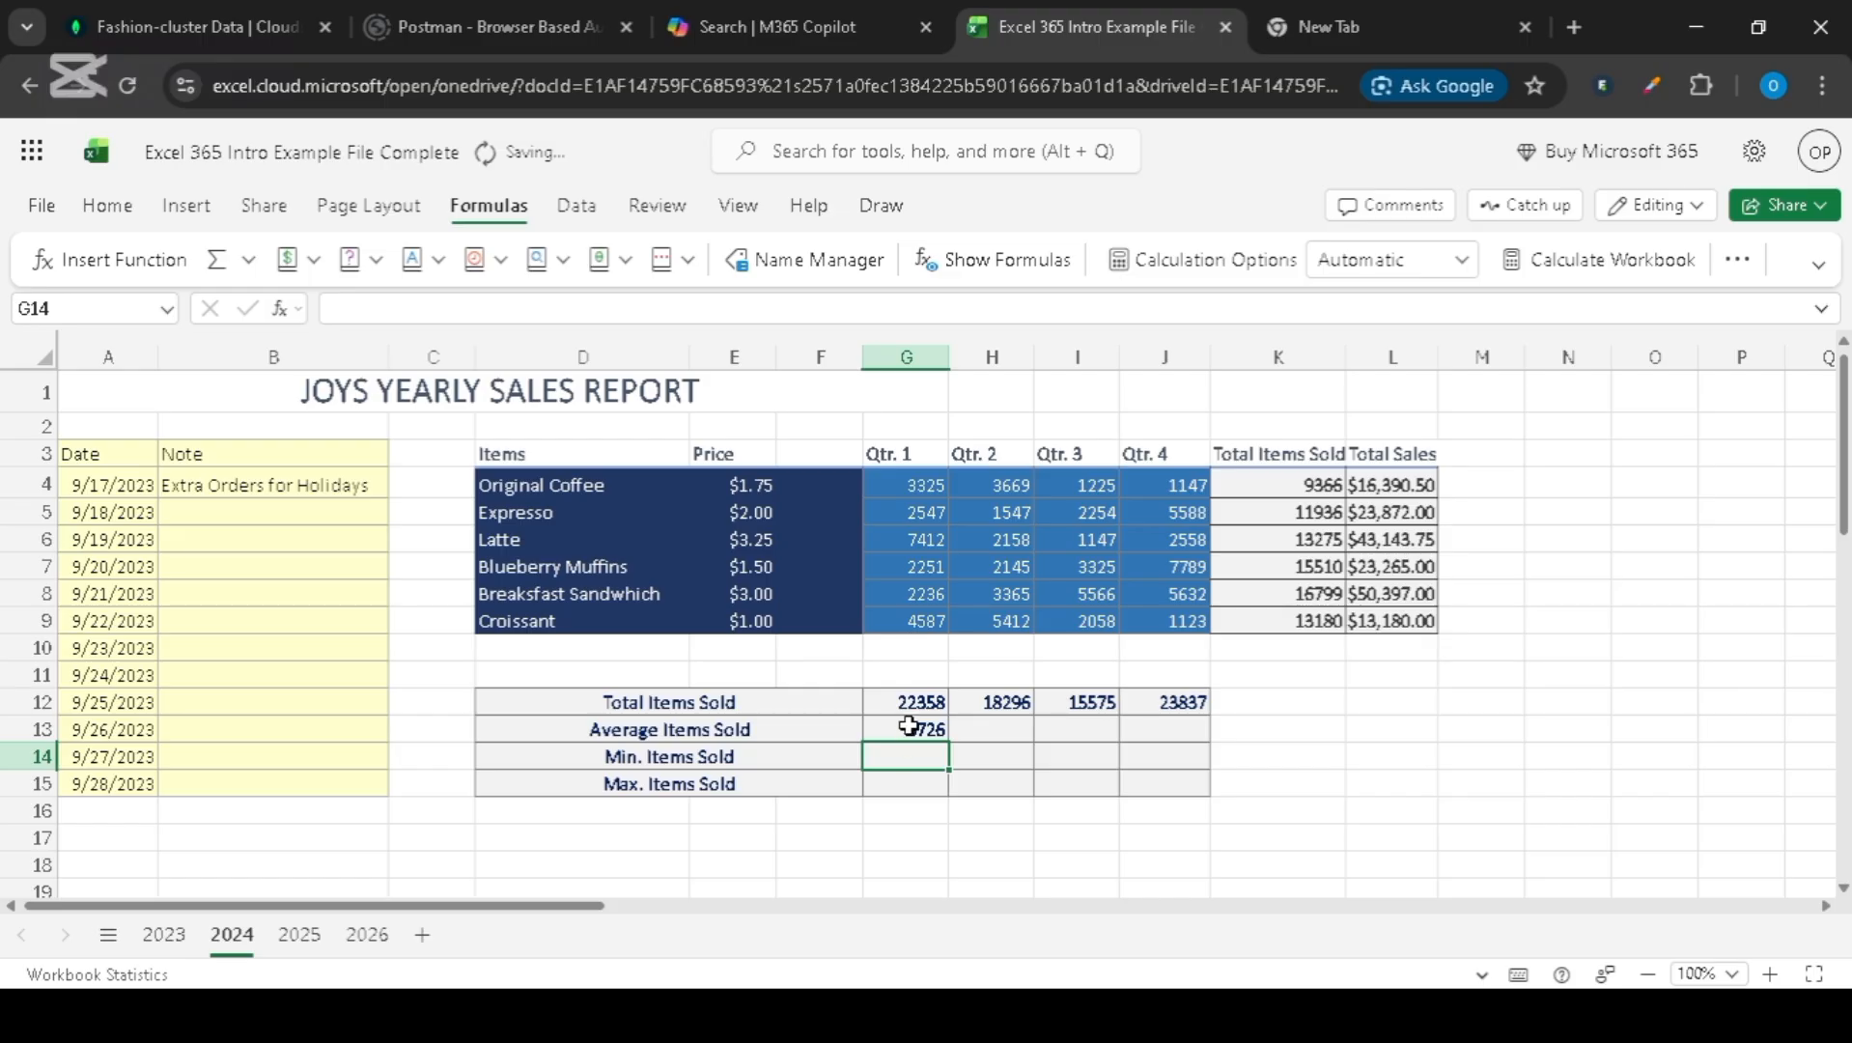
left_click(909, 727)
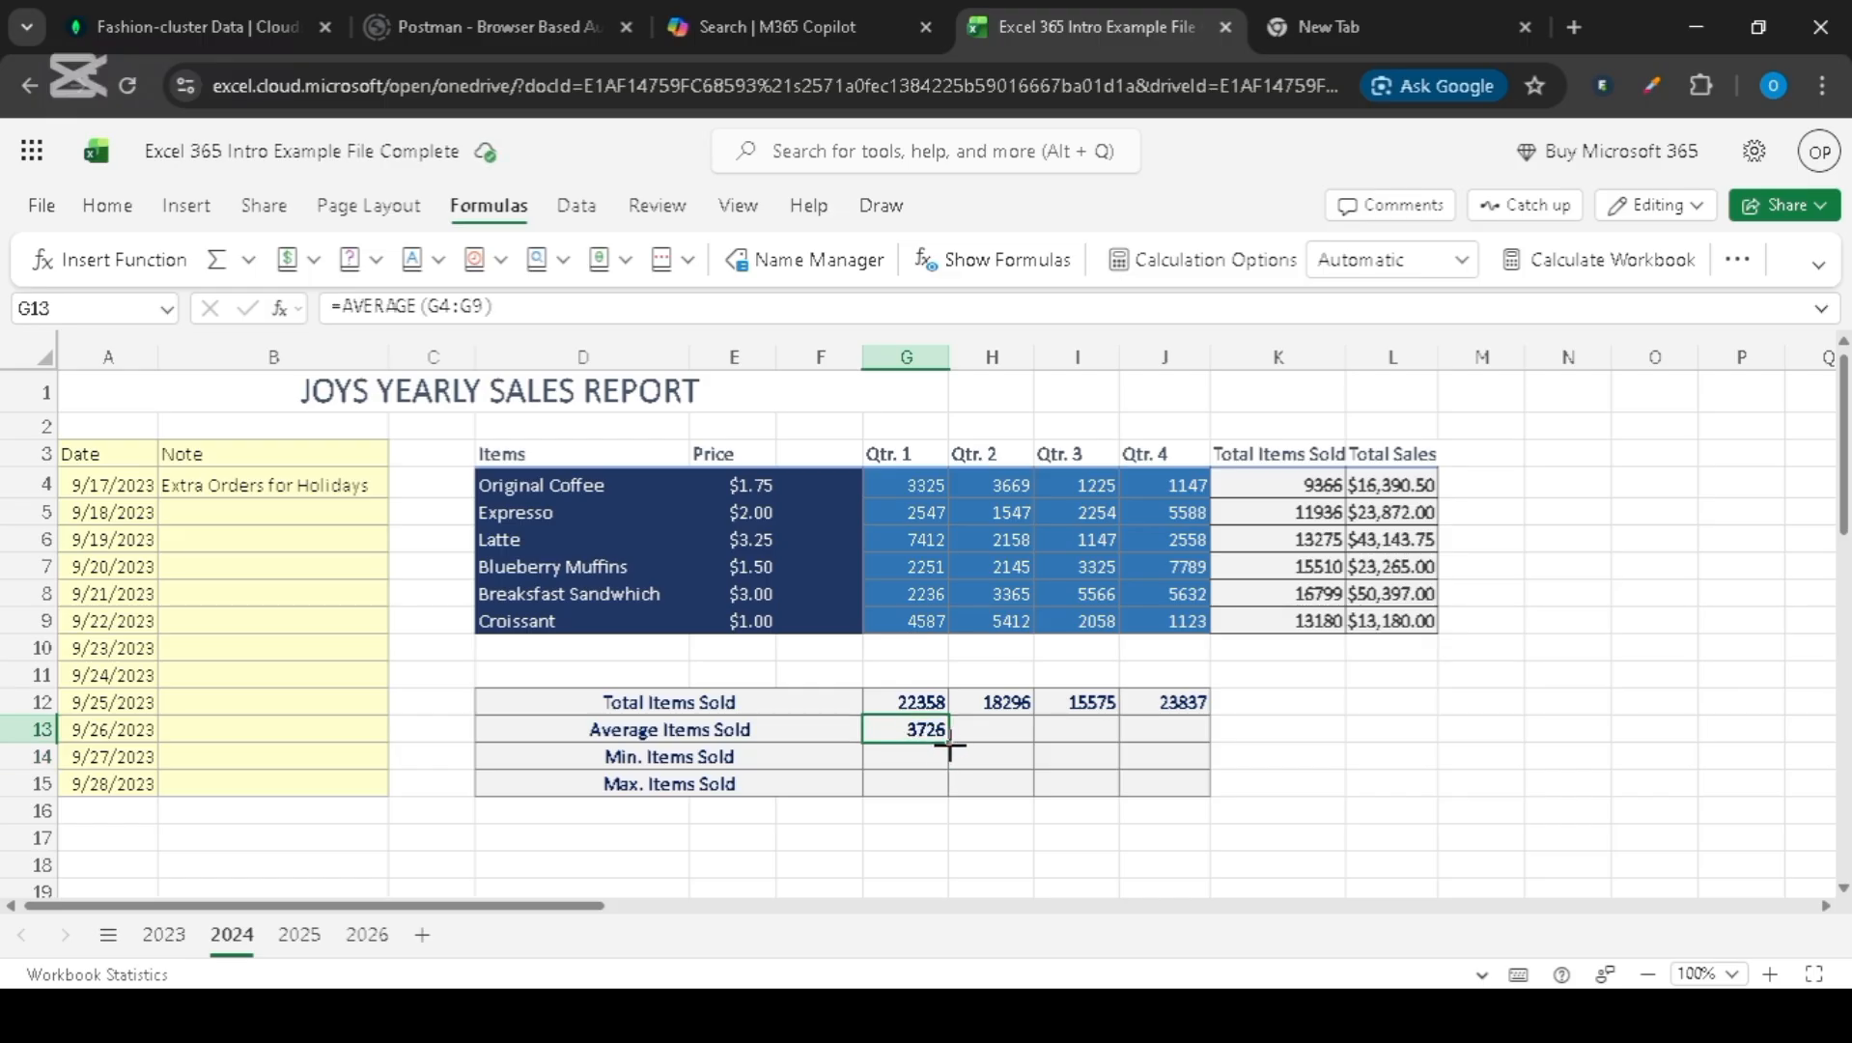
left_click_drag(947, 741, 1144, 732)
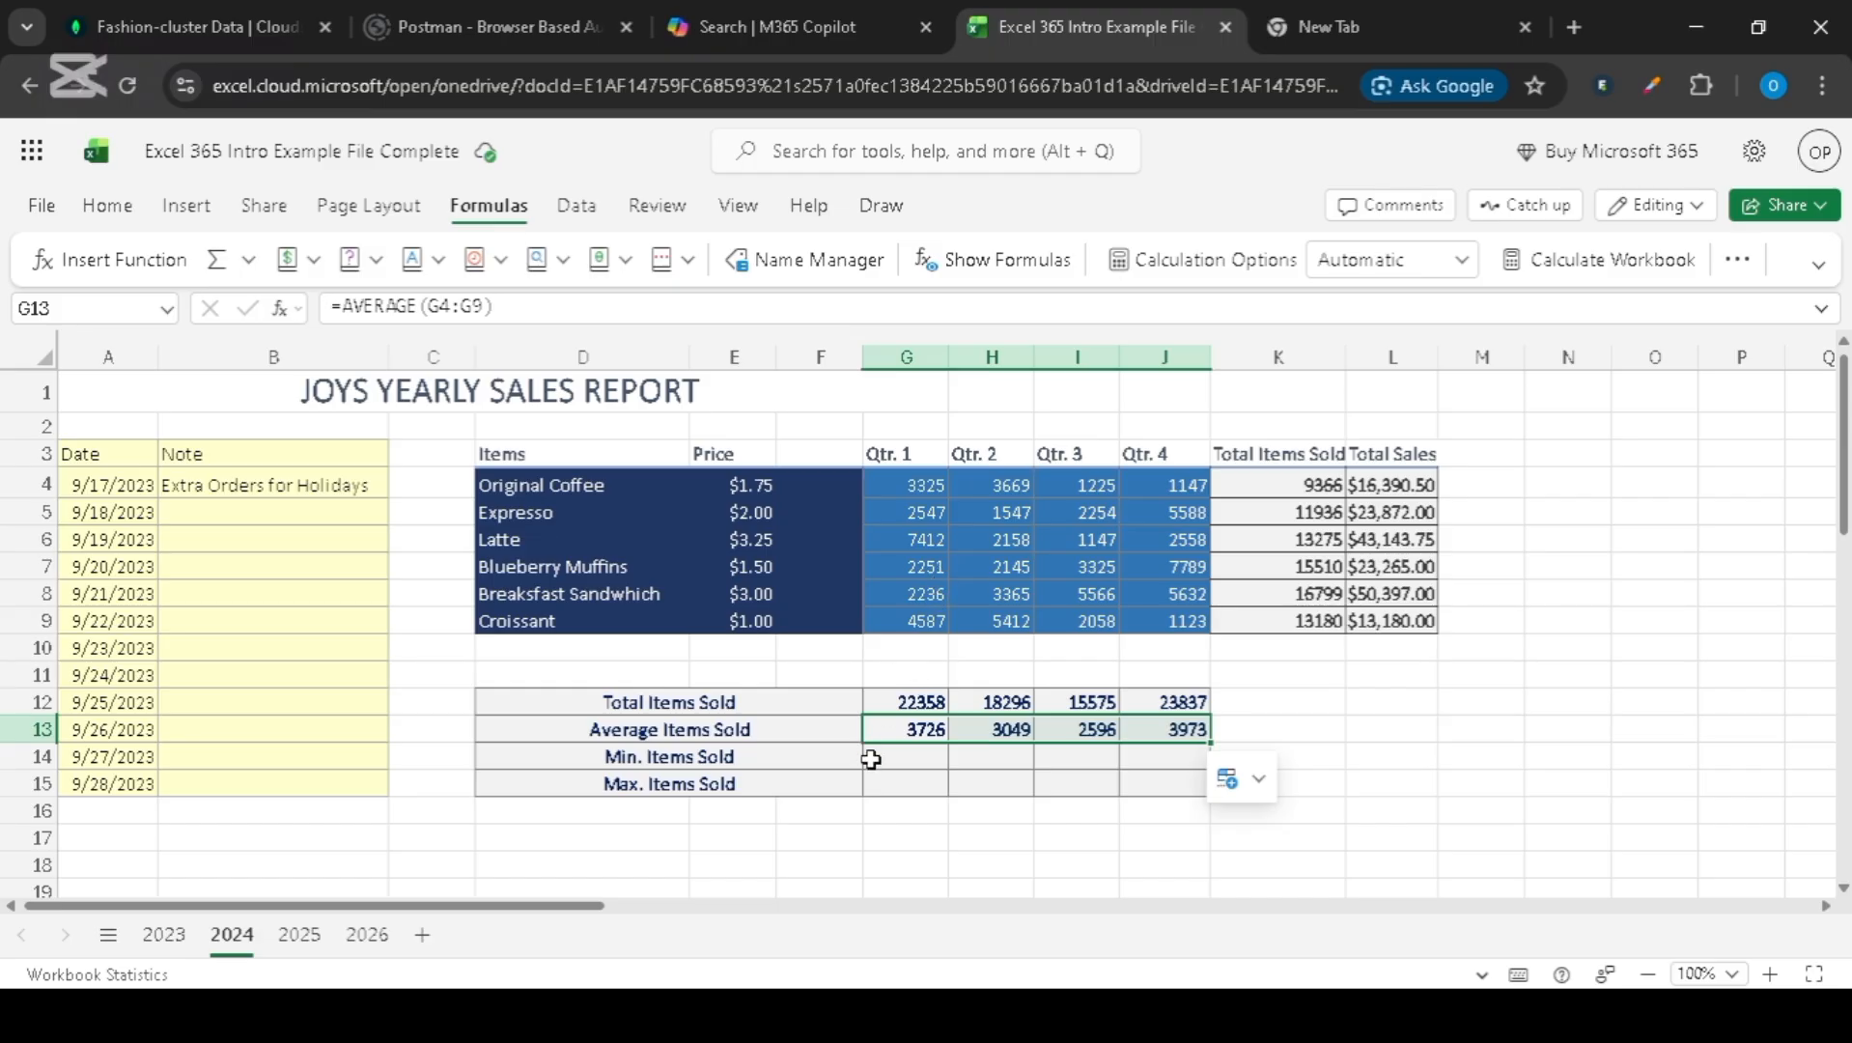
- Enter =MIN(G4:G9) in the Min. Items Sold cell G14 and fill it across to J14
left_click(871, 760)
type("=M")
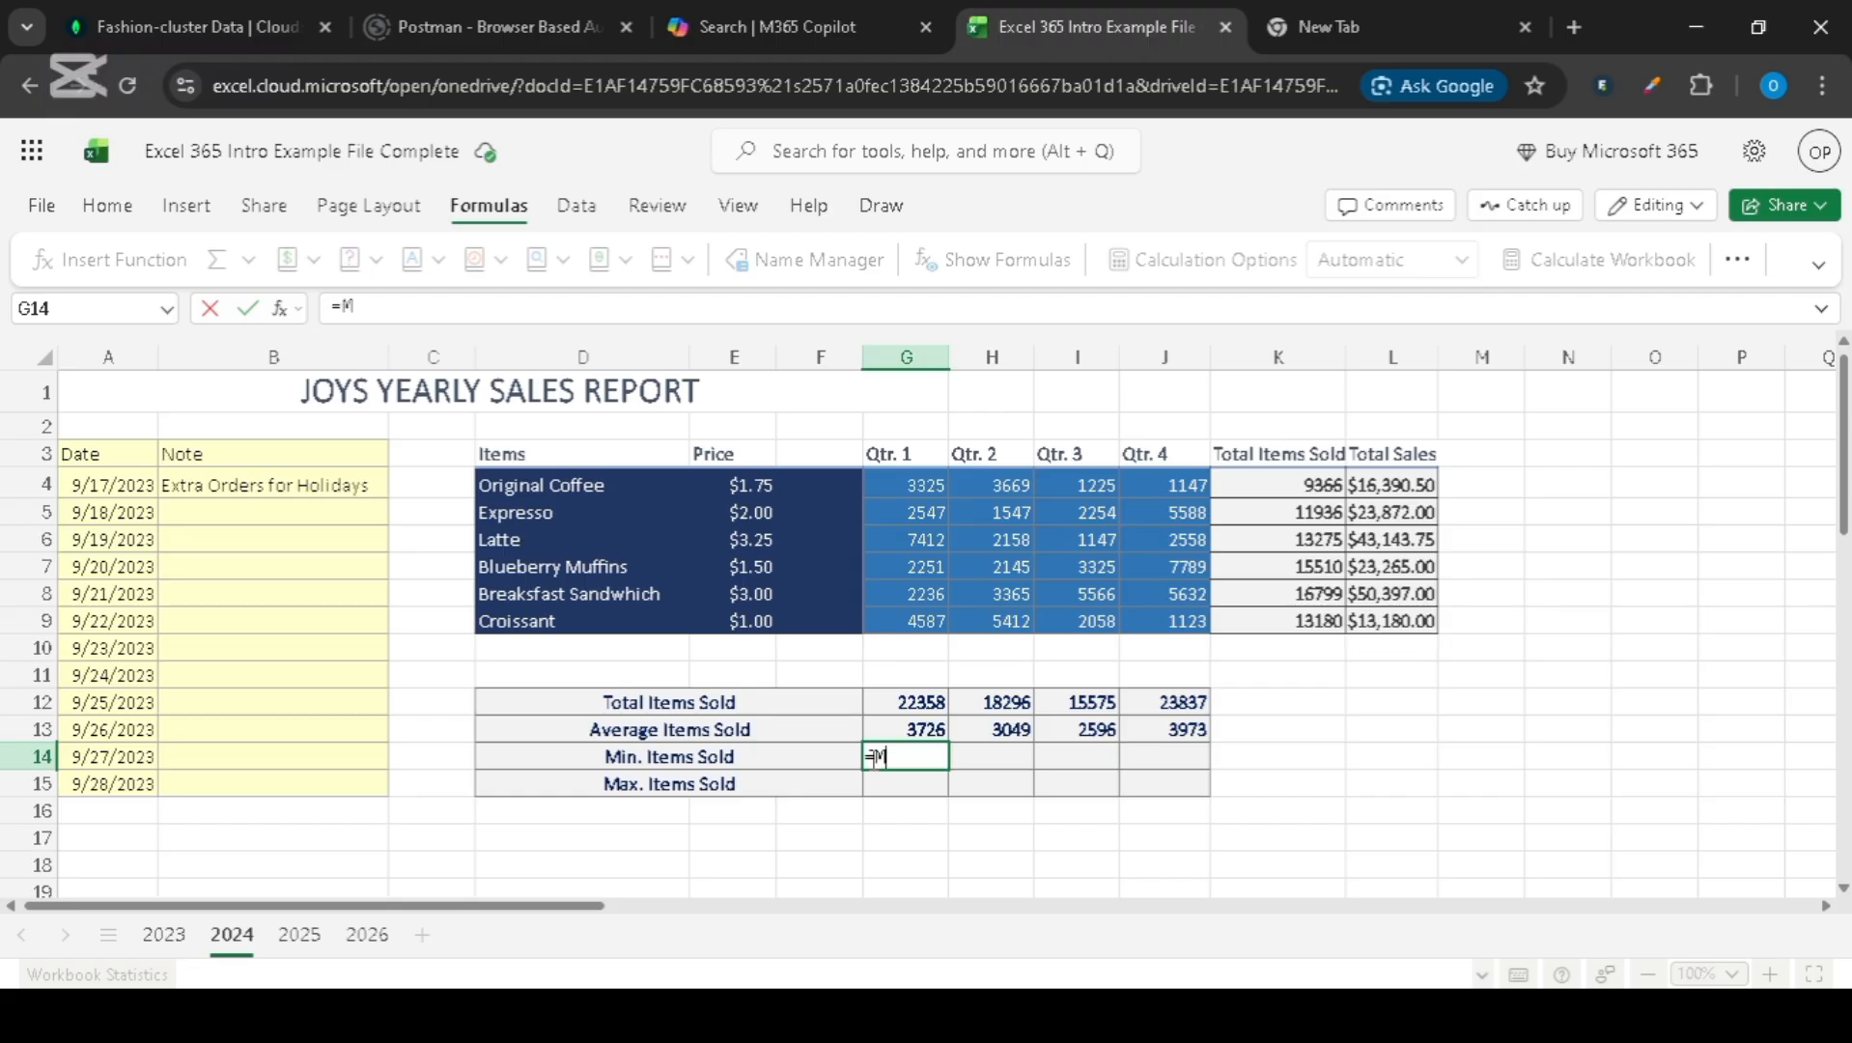
type("IN")
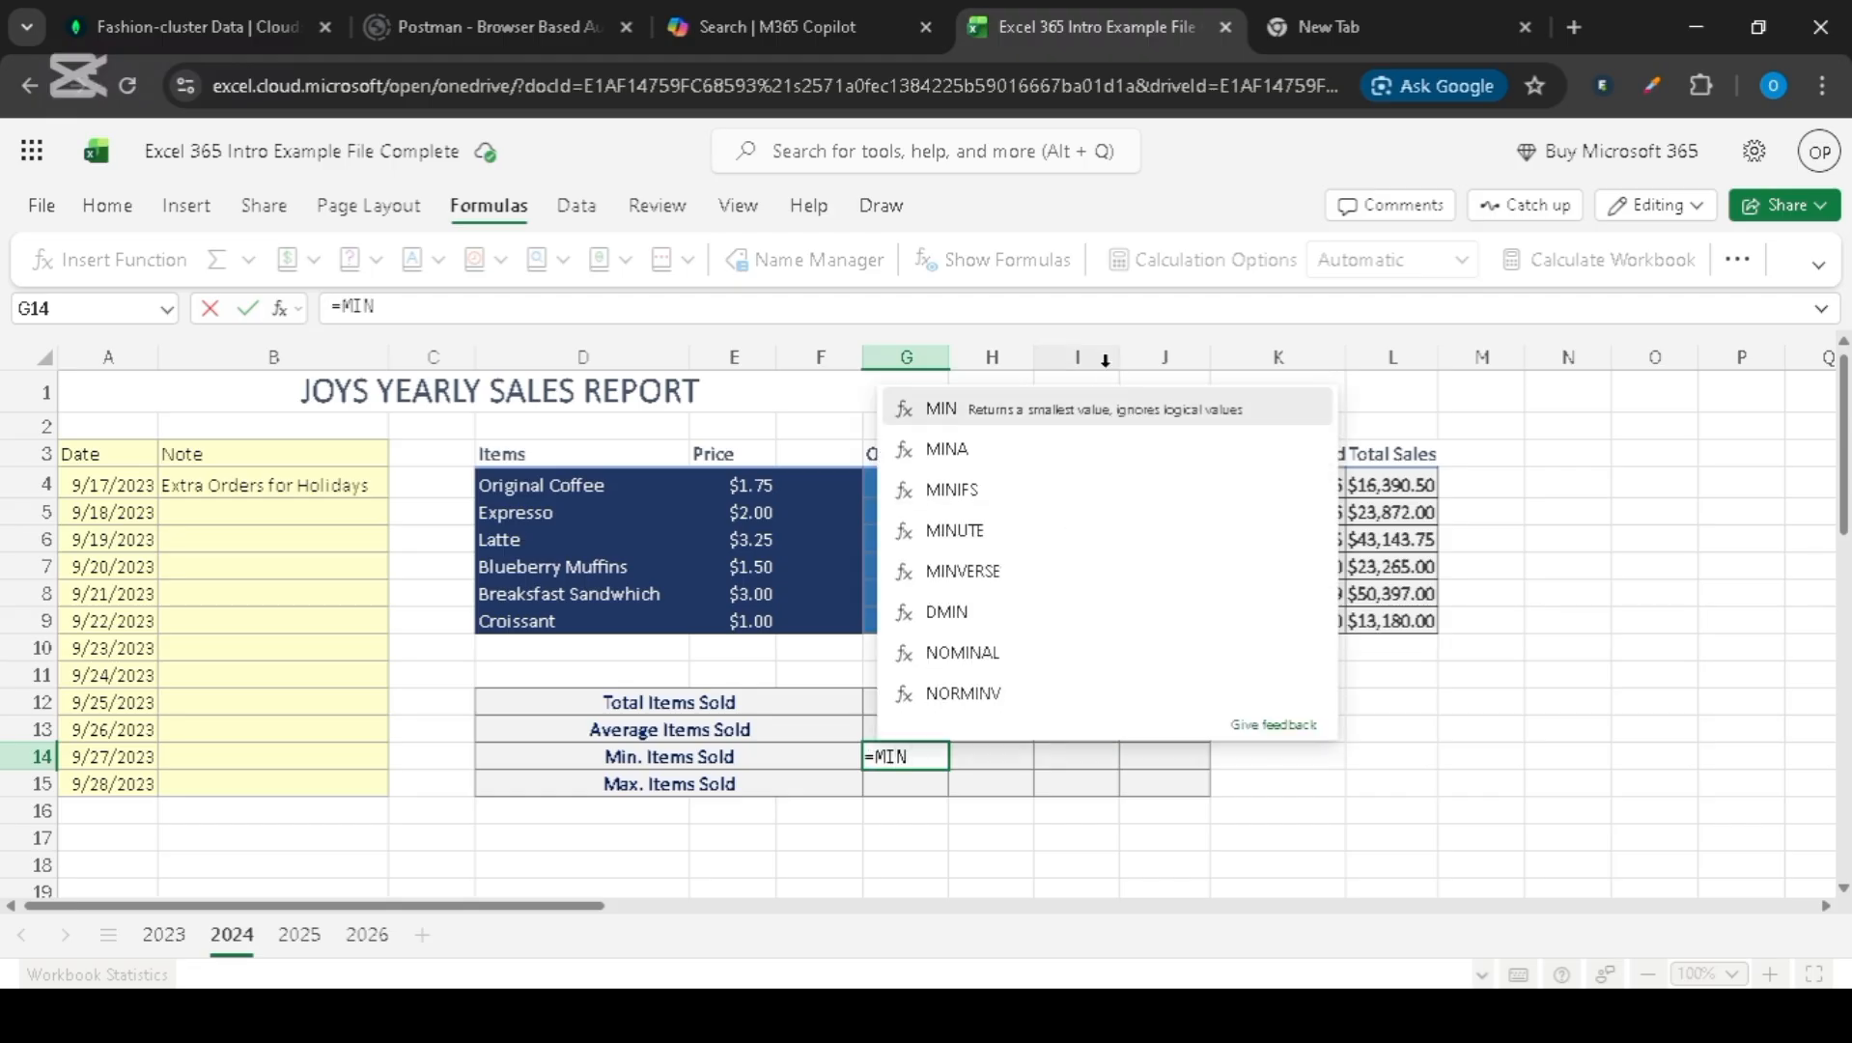
left_click(1087, 404)
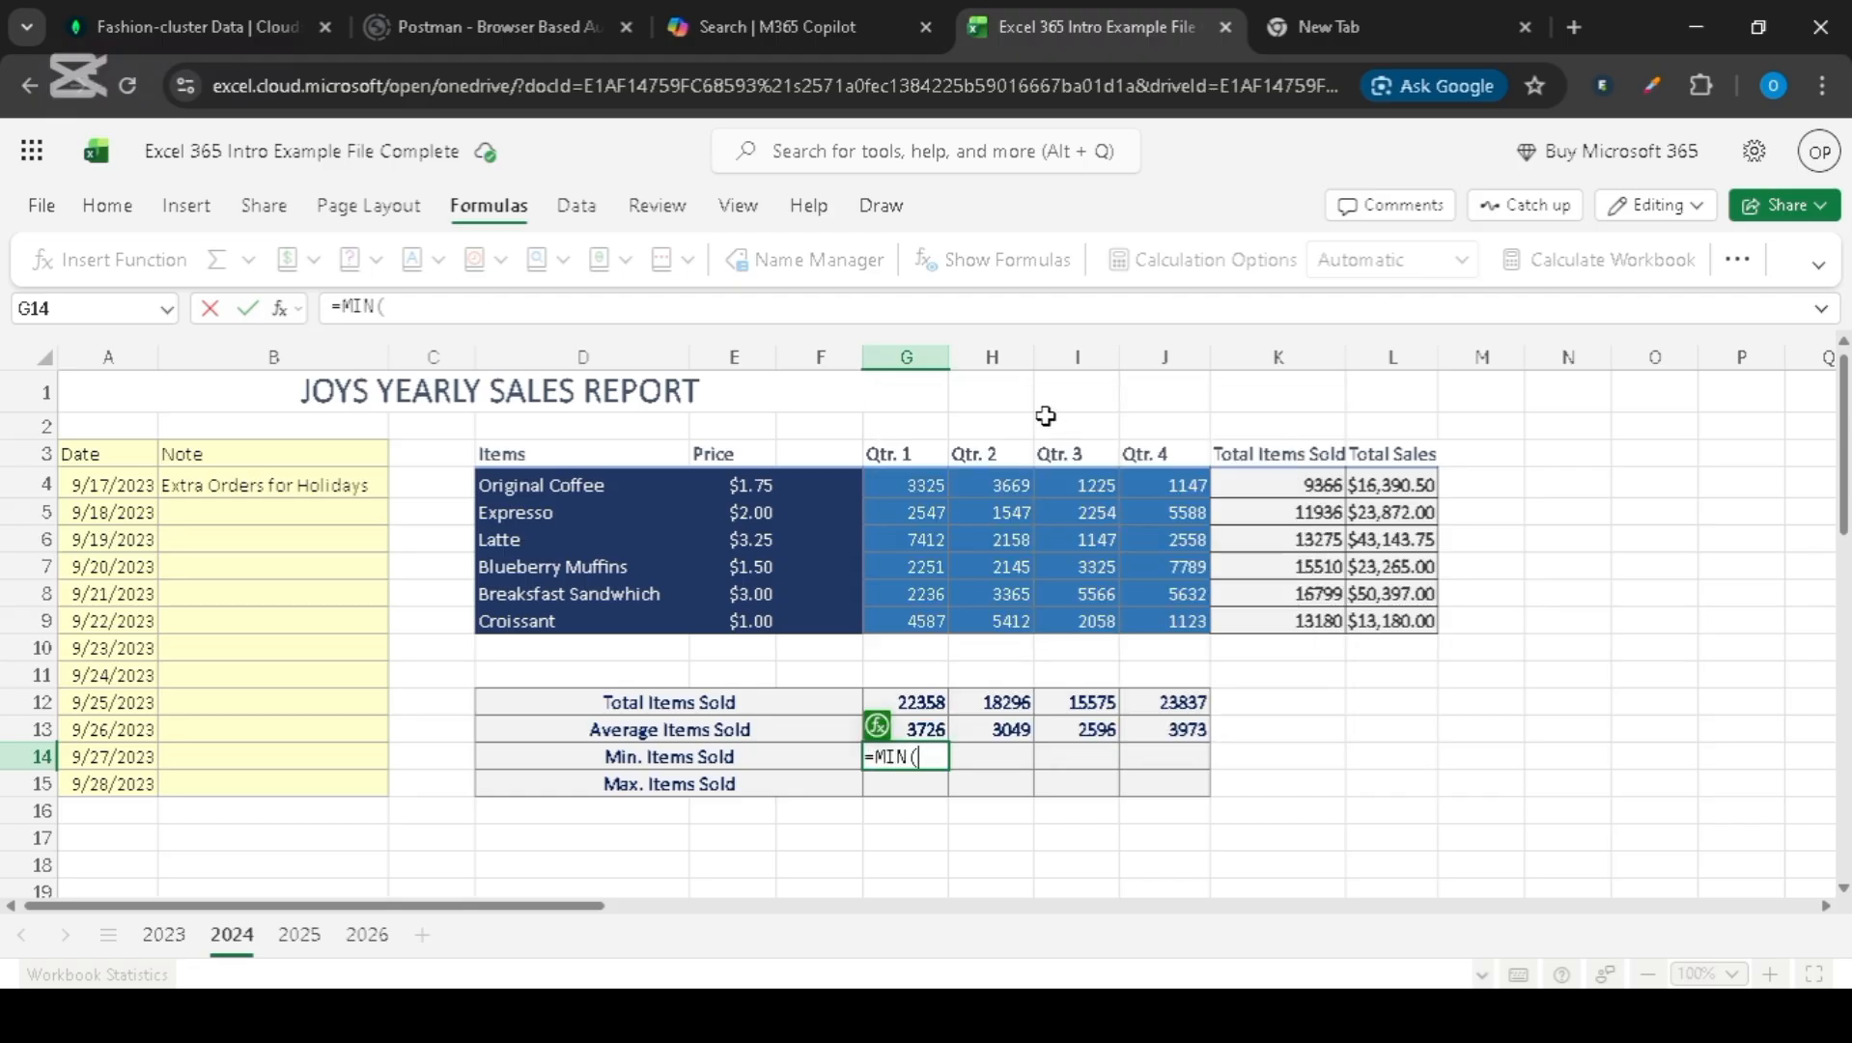
left_click_drag(923, 484, 918, 626)
type(")")
key("Return")
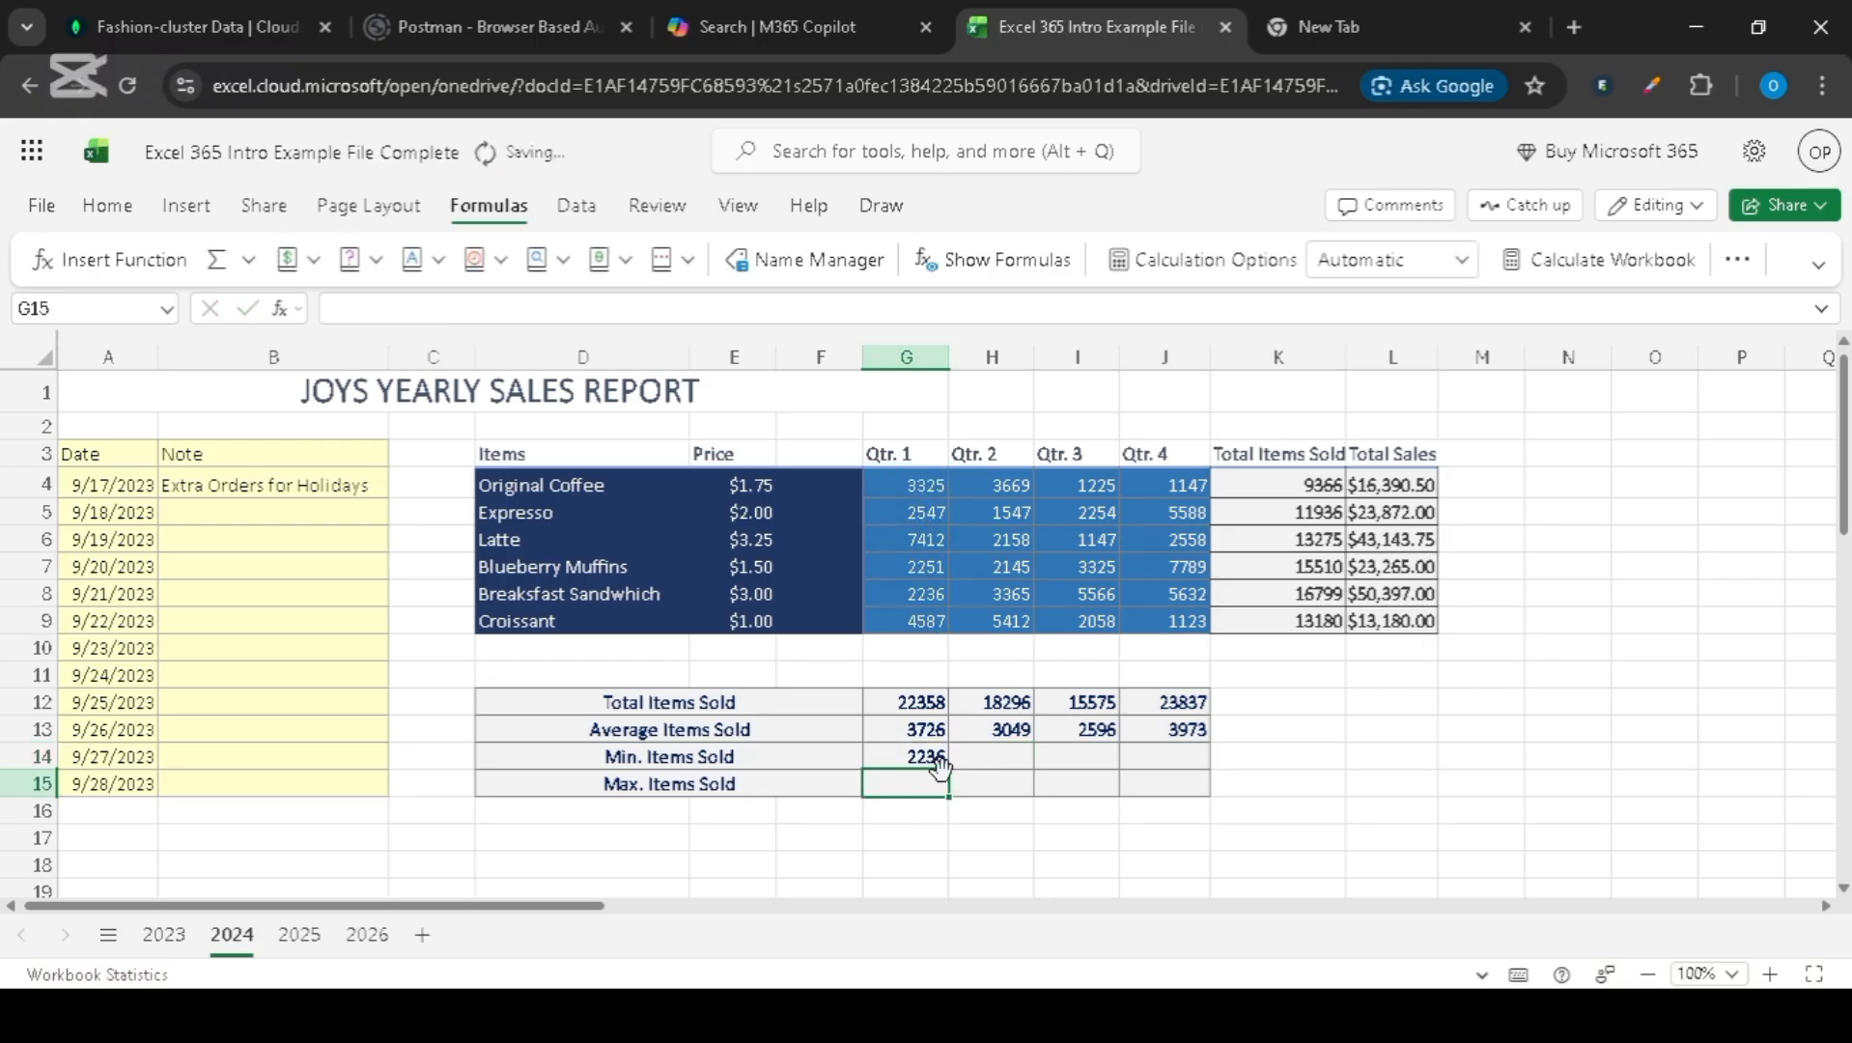
left_click(942, 761)
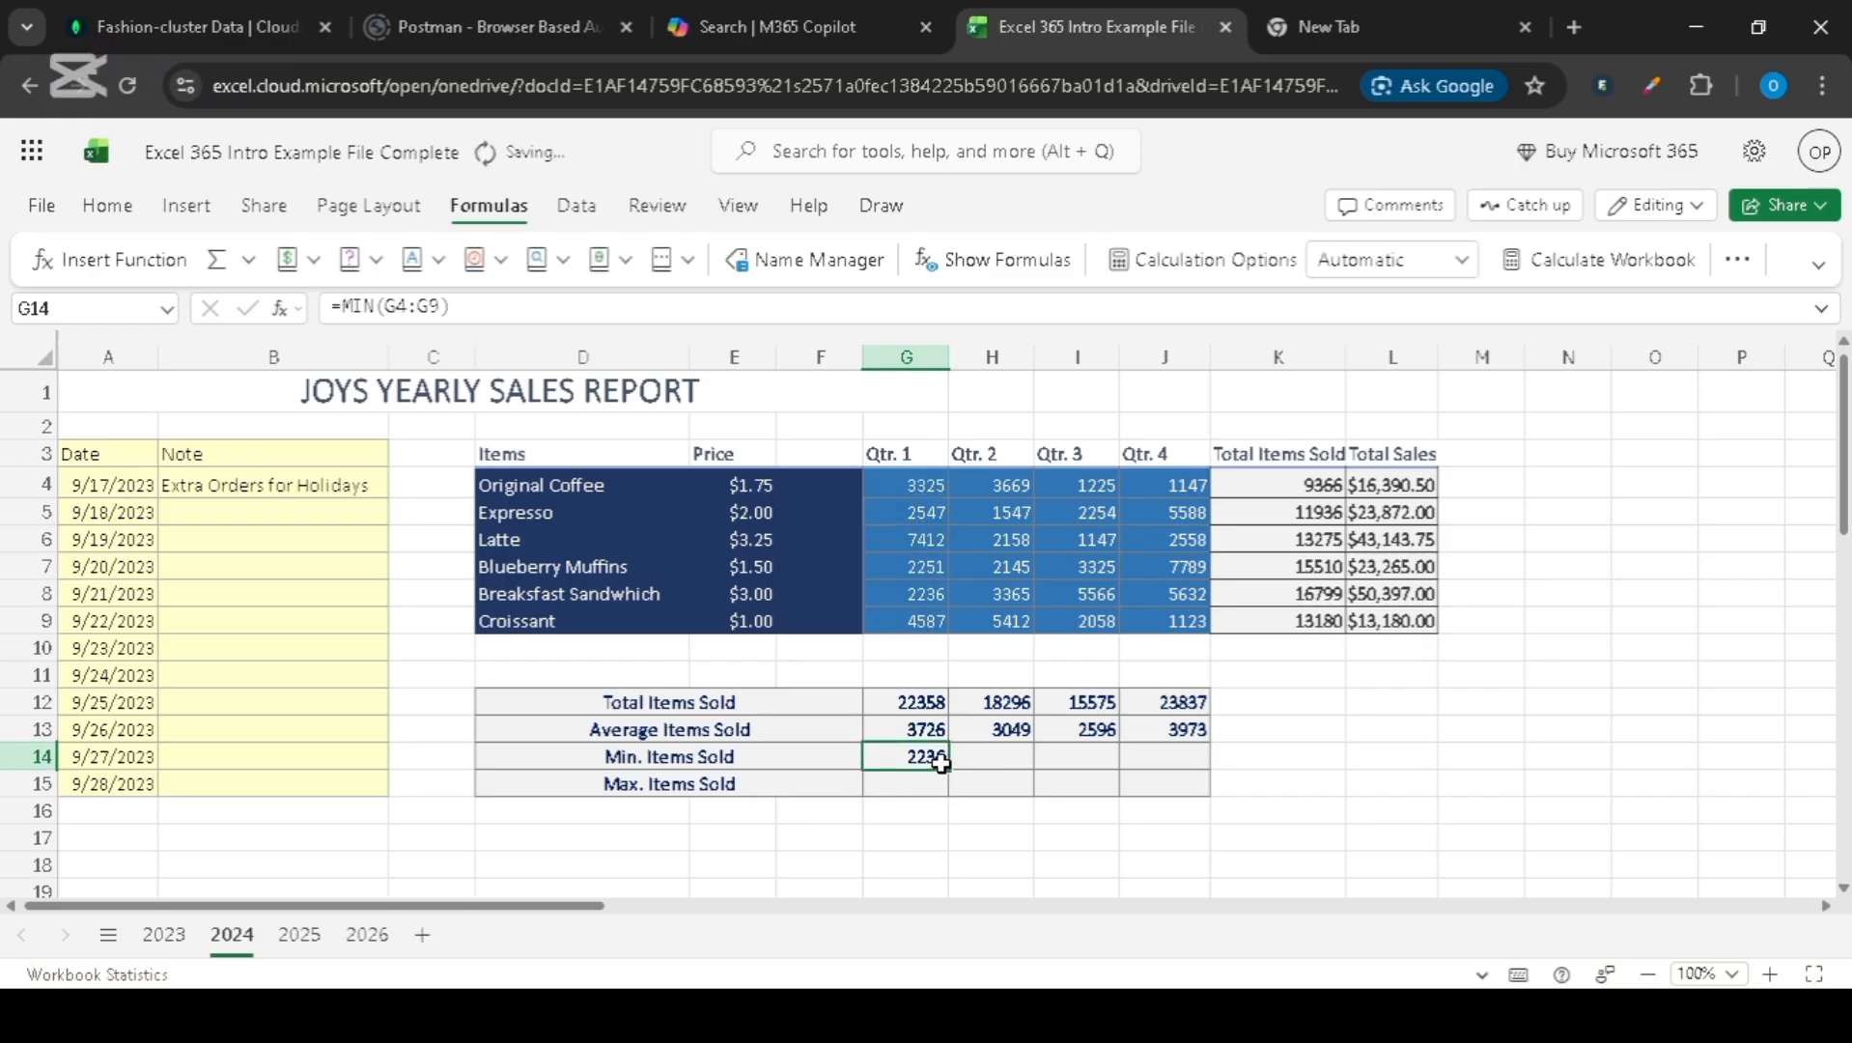
left_click(909, 595)
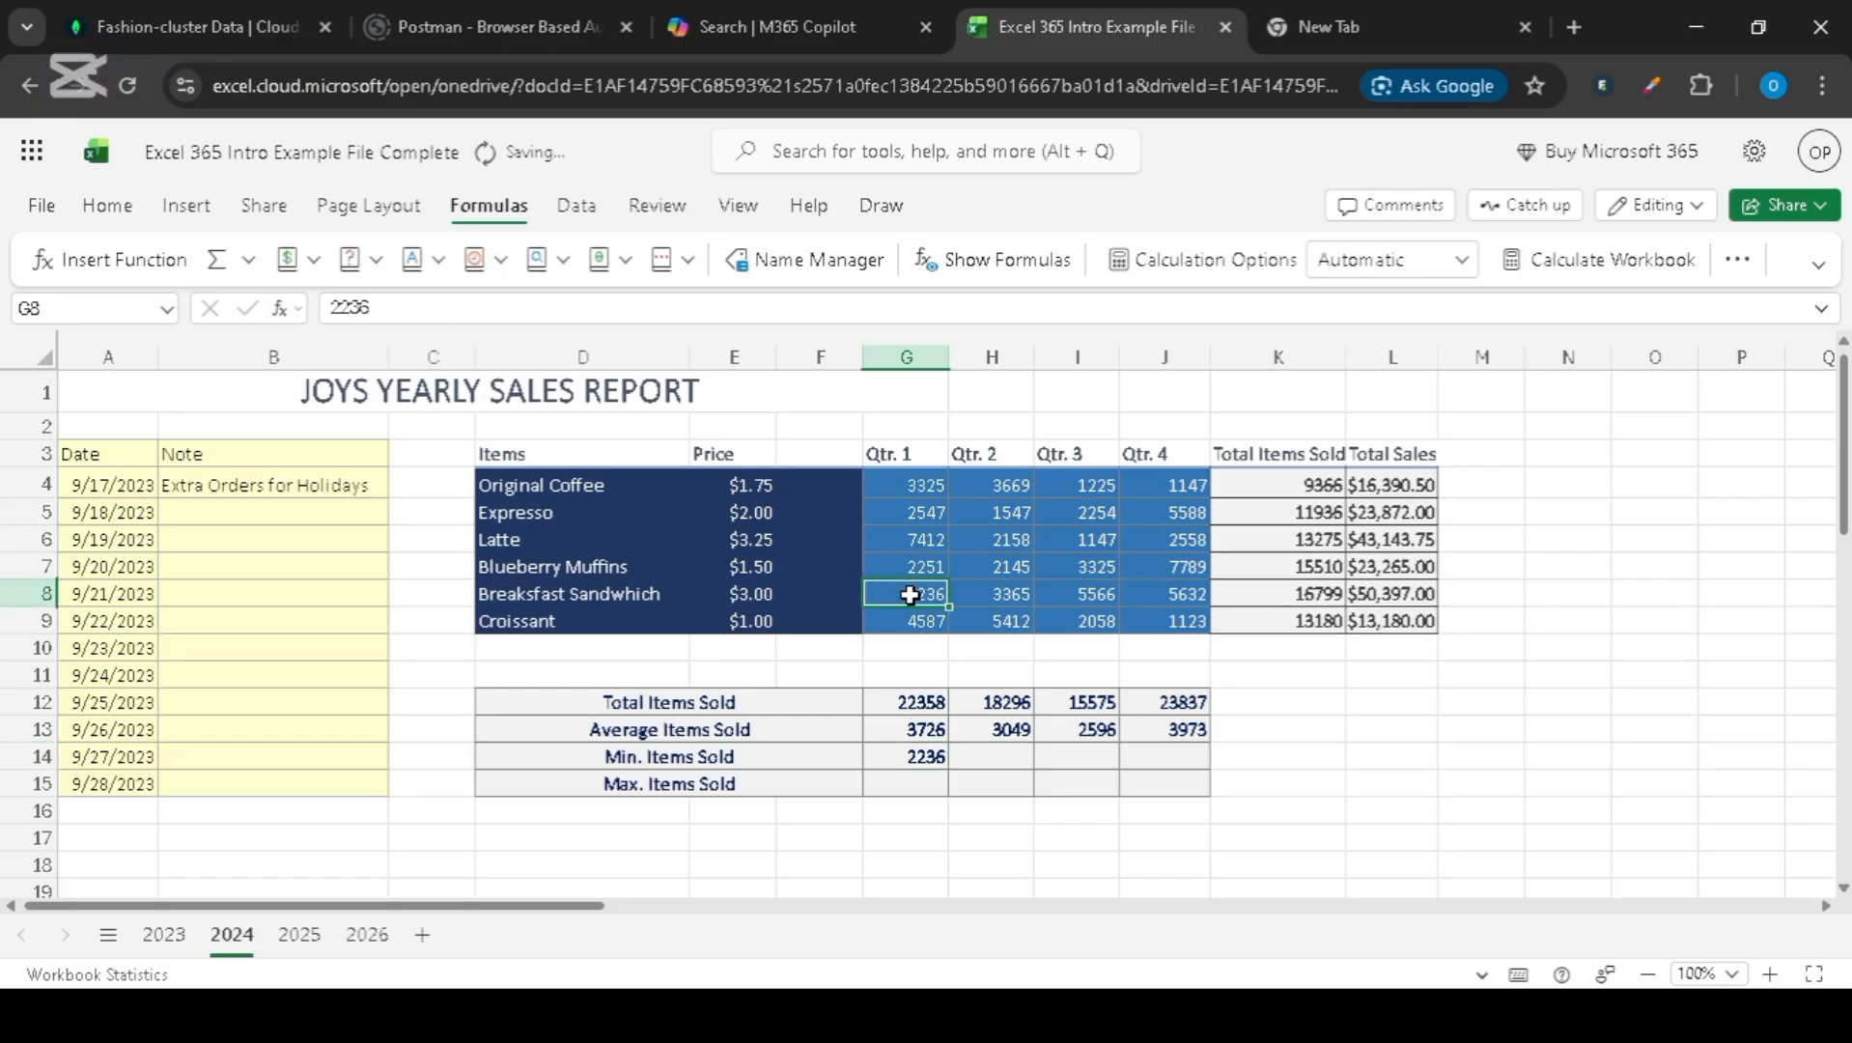
left_click(929, 759)
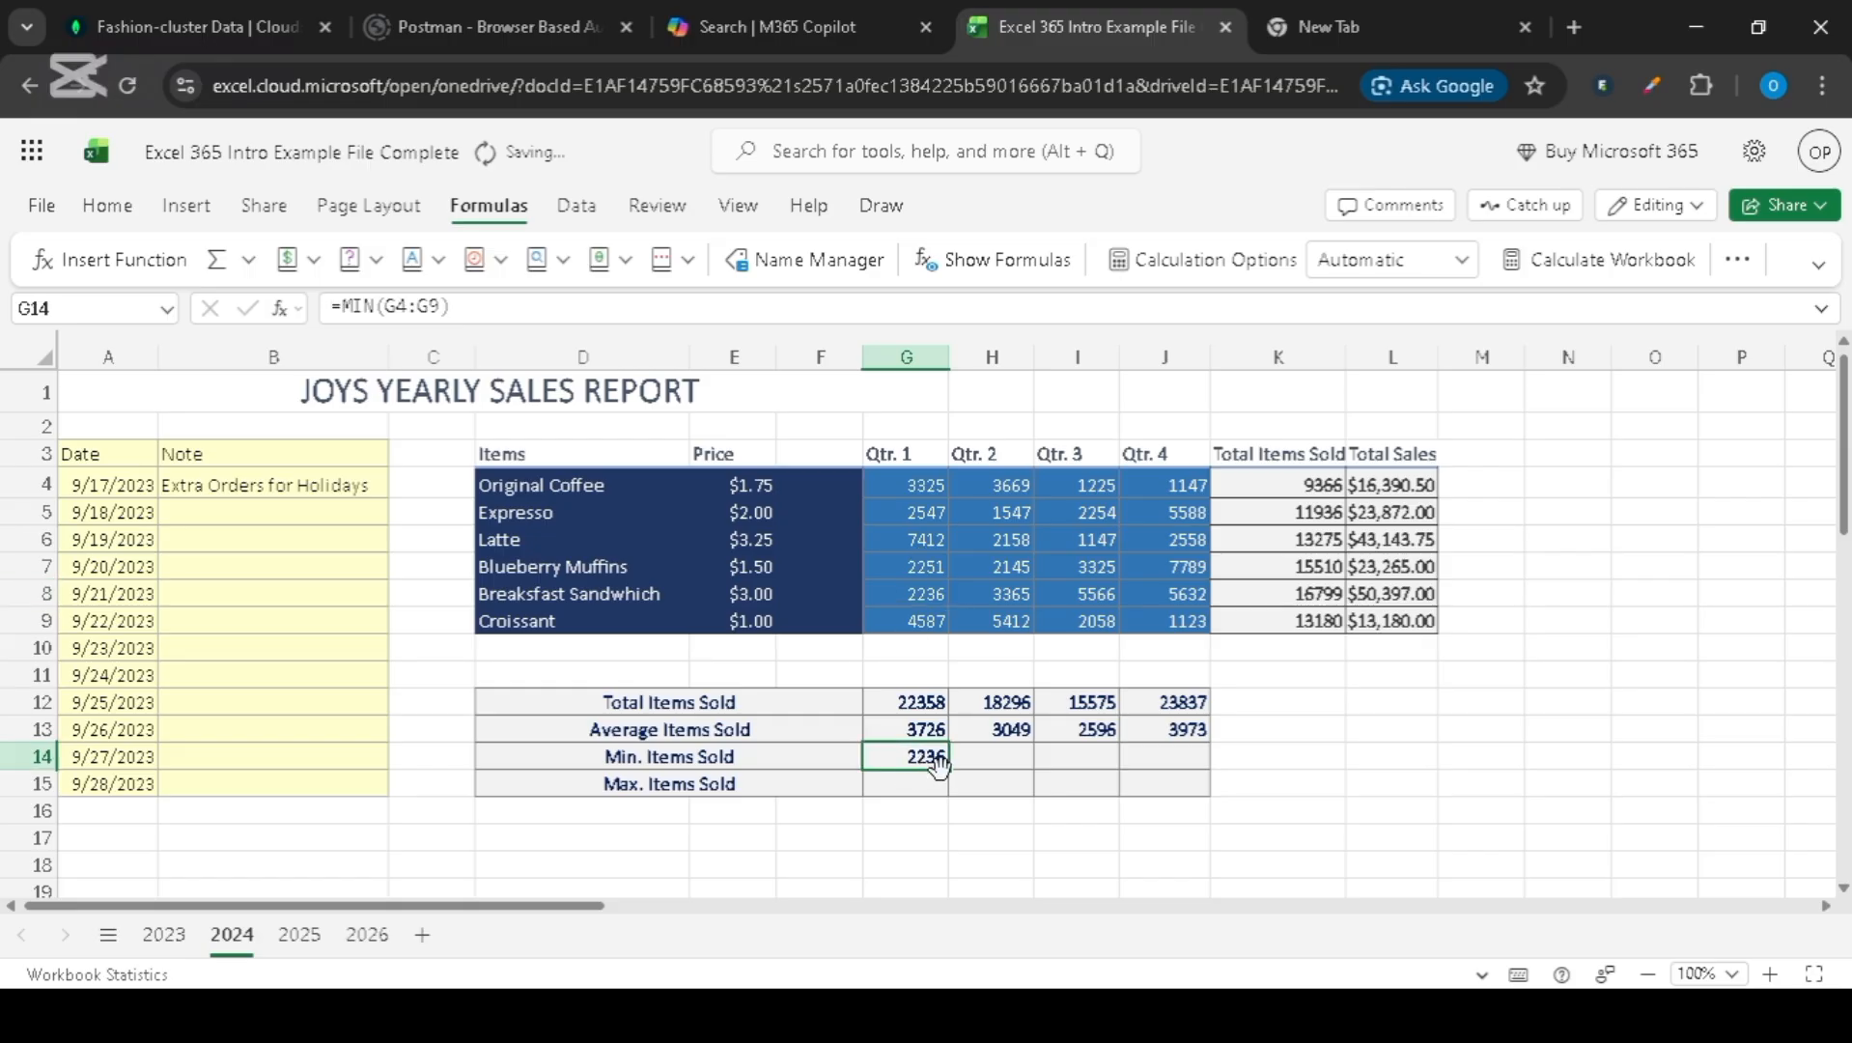
left_click_drag(941, 763, 1140, 761)
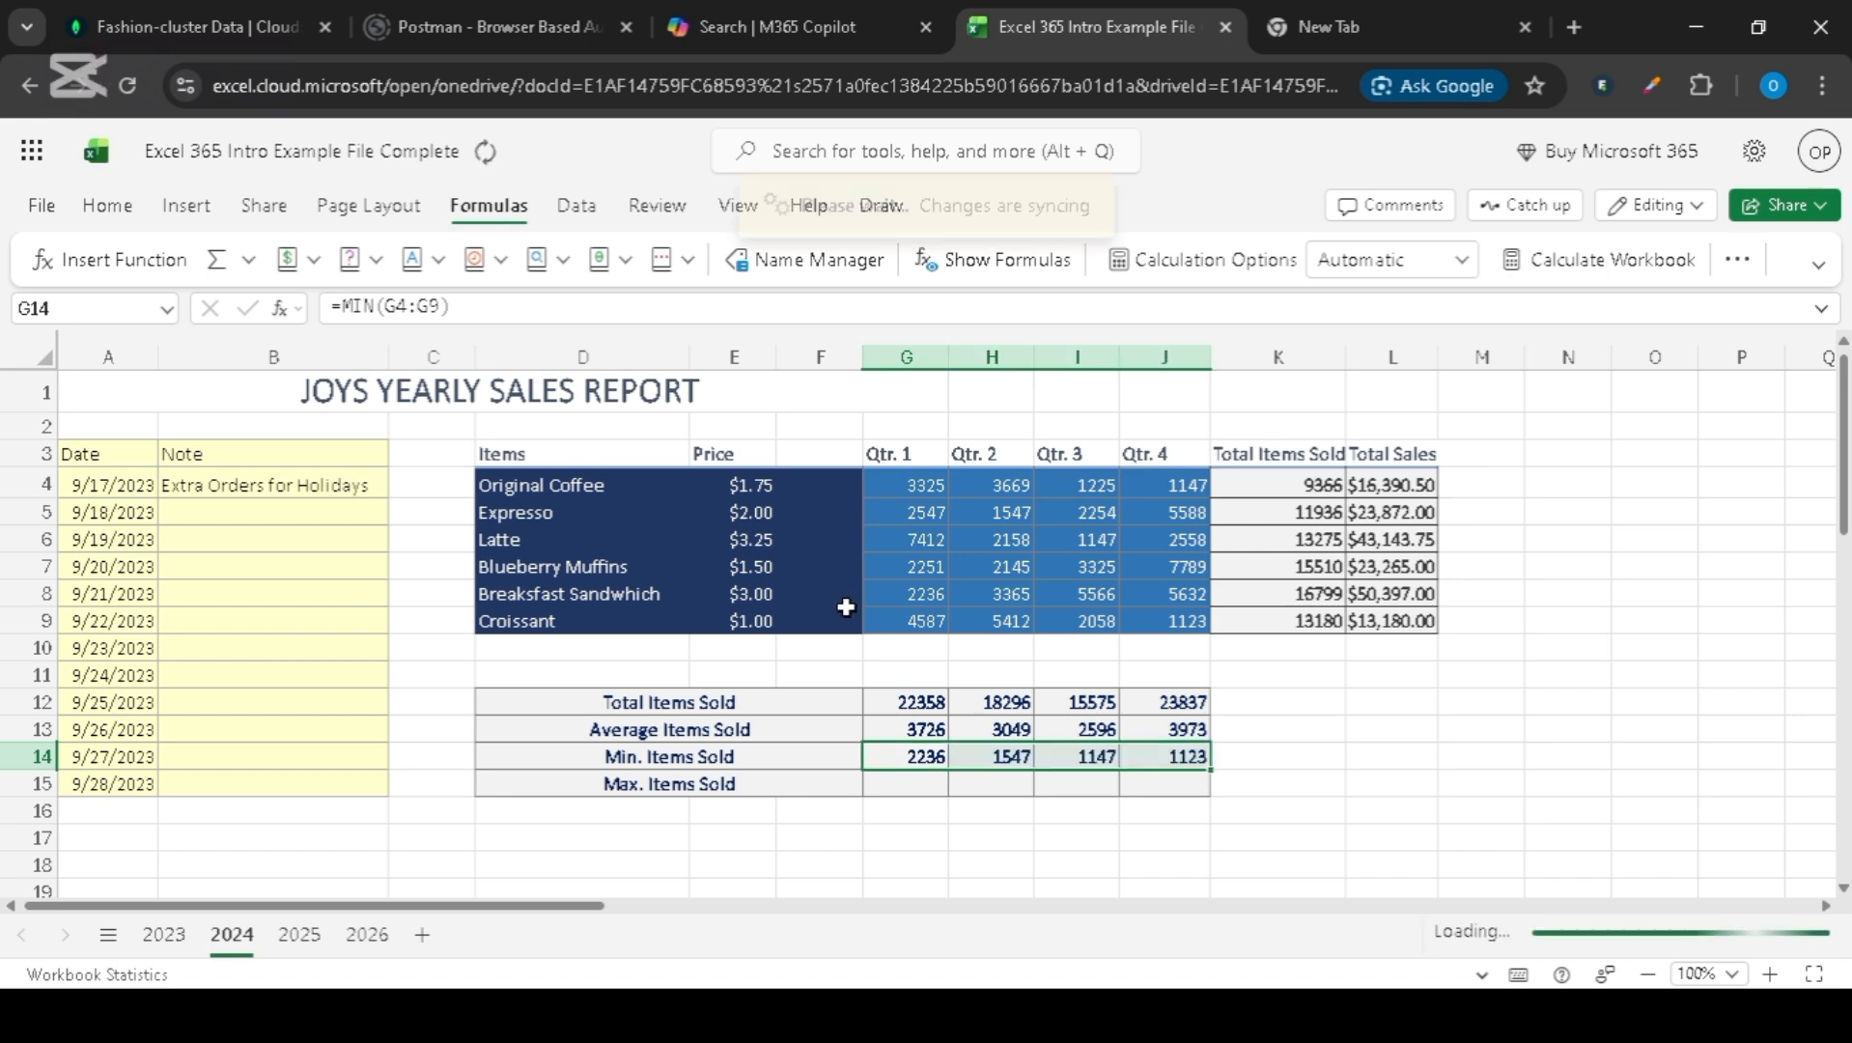
- Enter =MAX(G4:G9) in the Max. Items Sold cell G15 and fill it across to J15
left_click(909, 782)
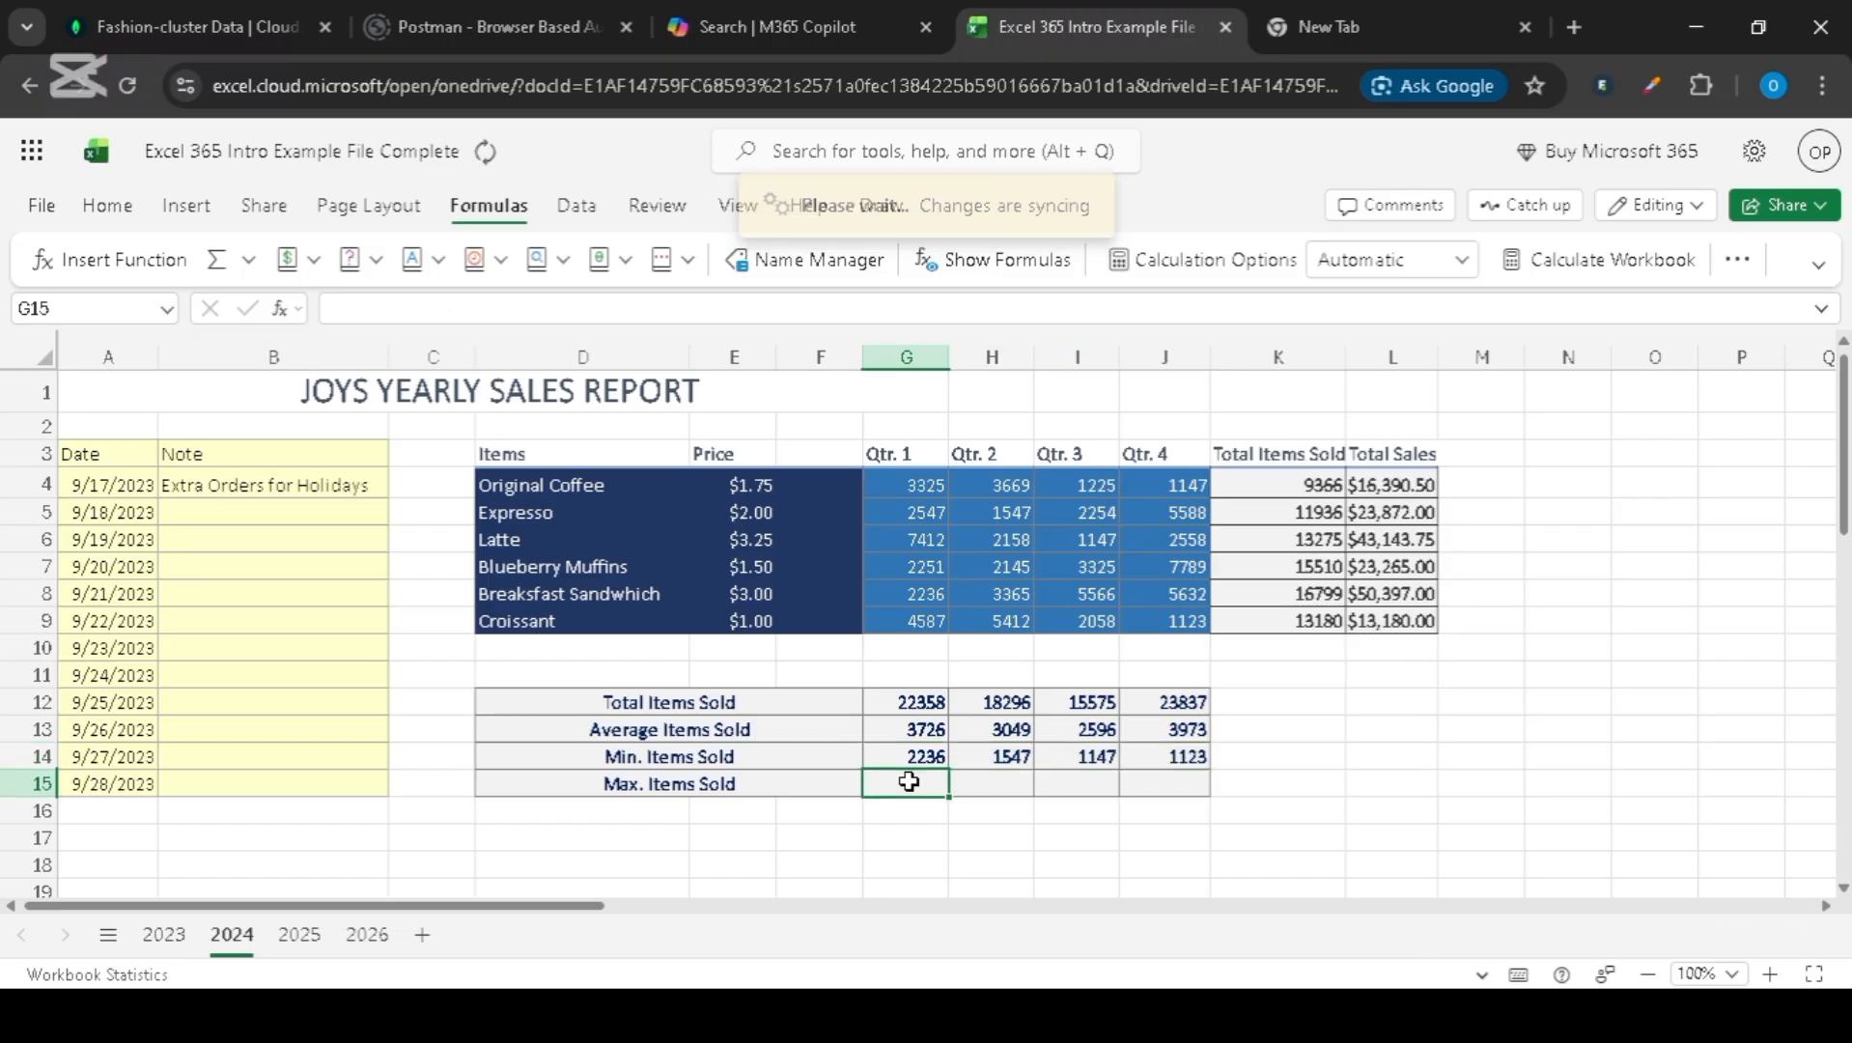
type("=")
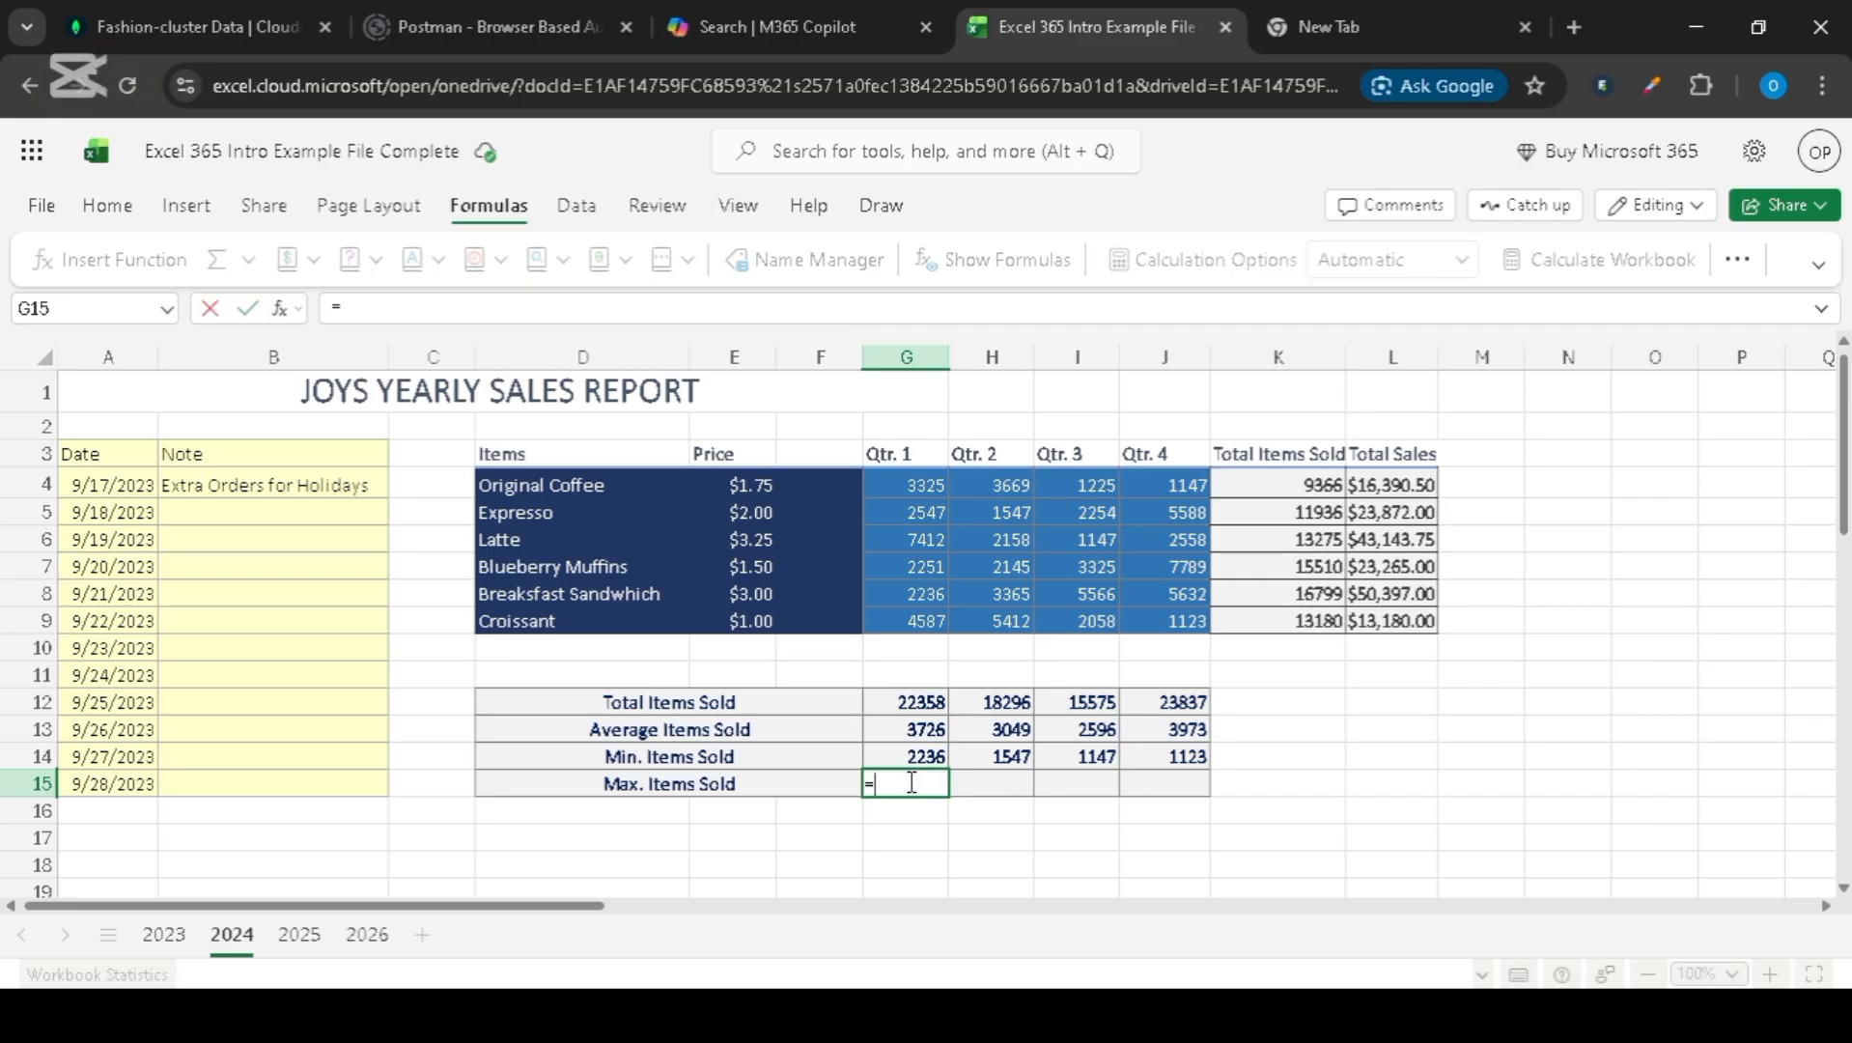
type("MAX")
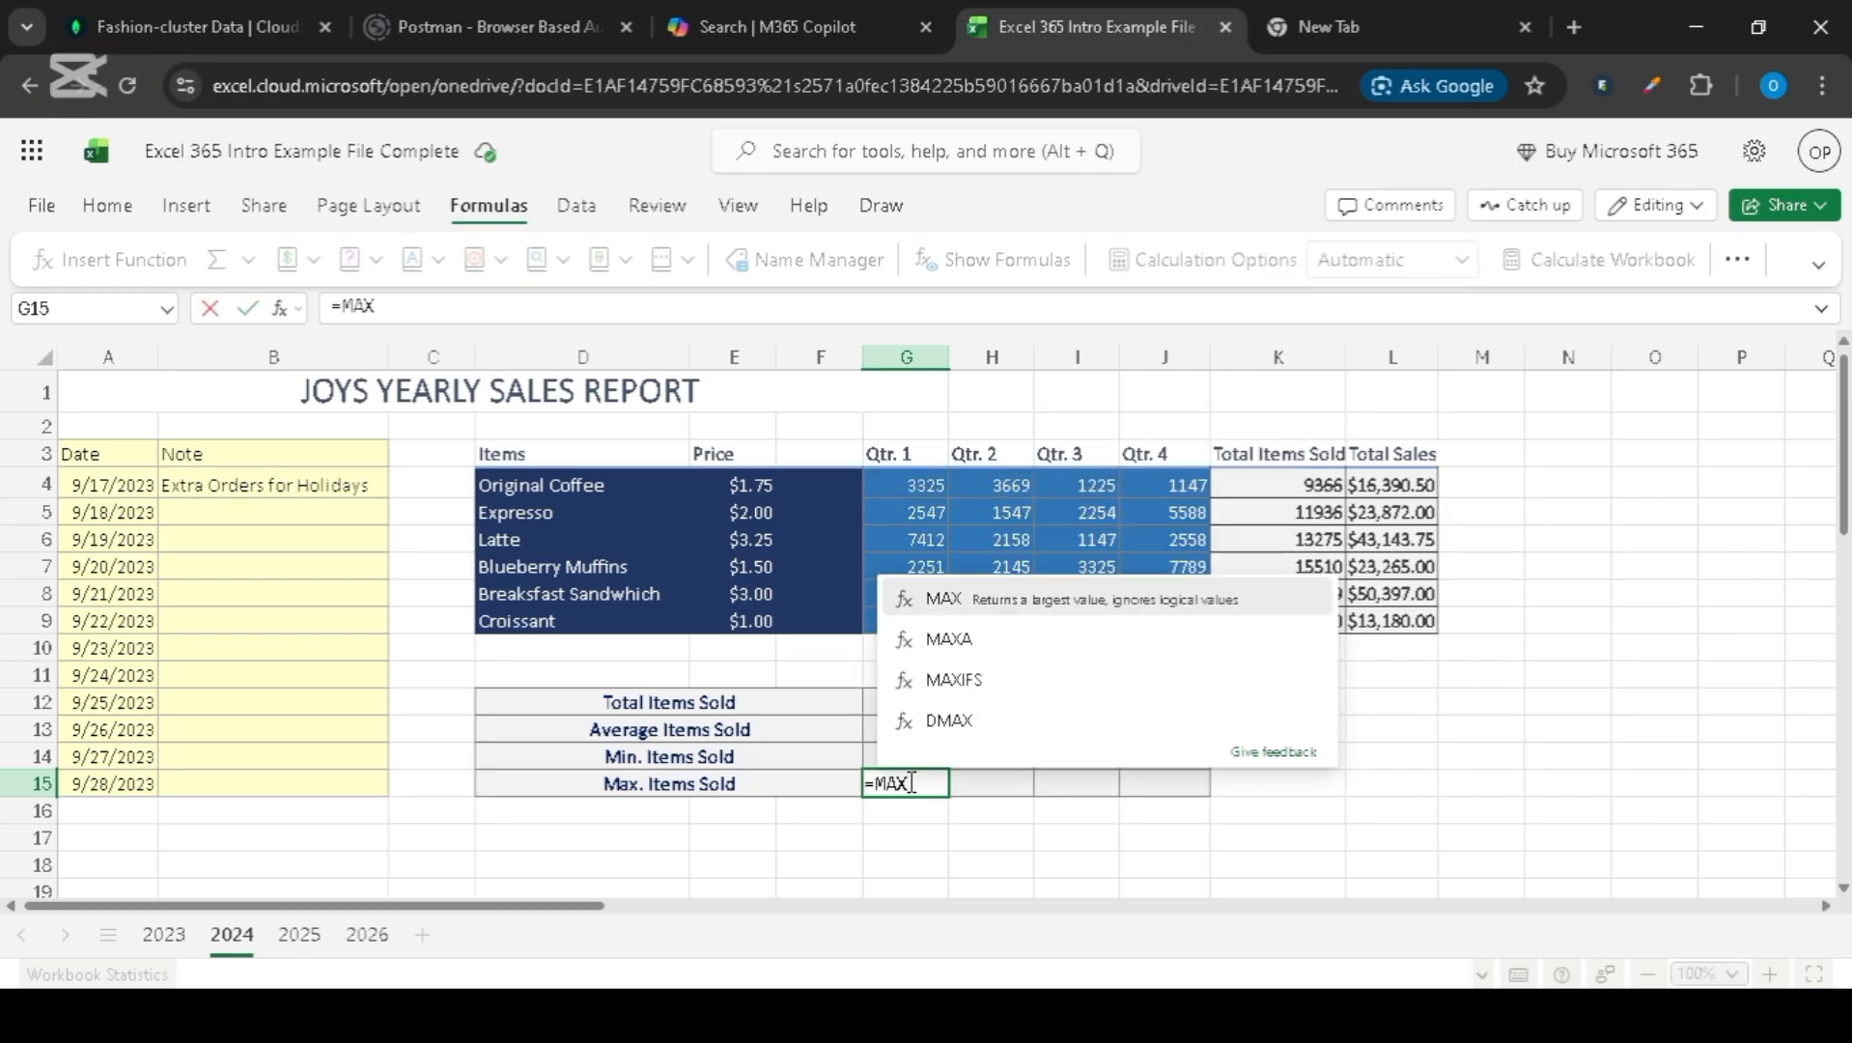
left_click(975, 599)
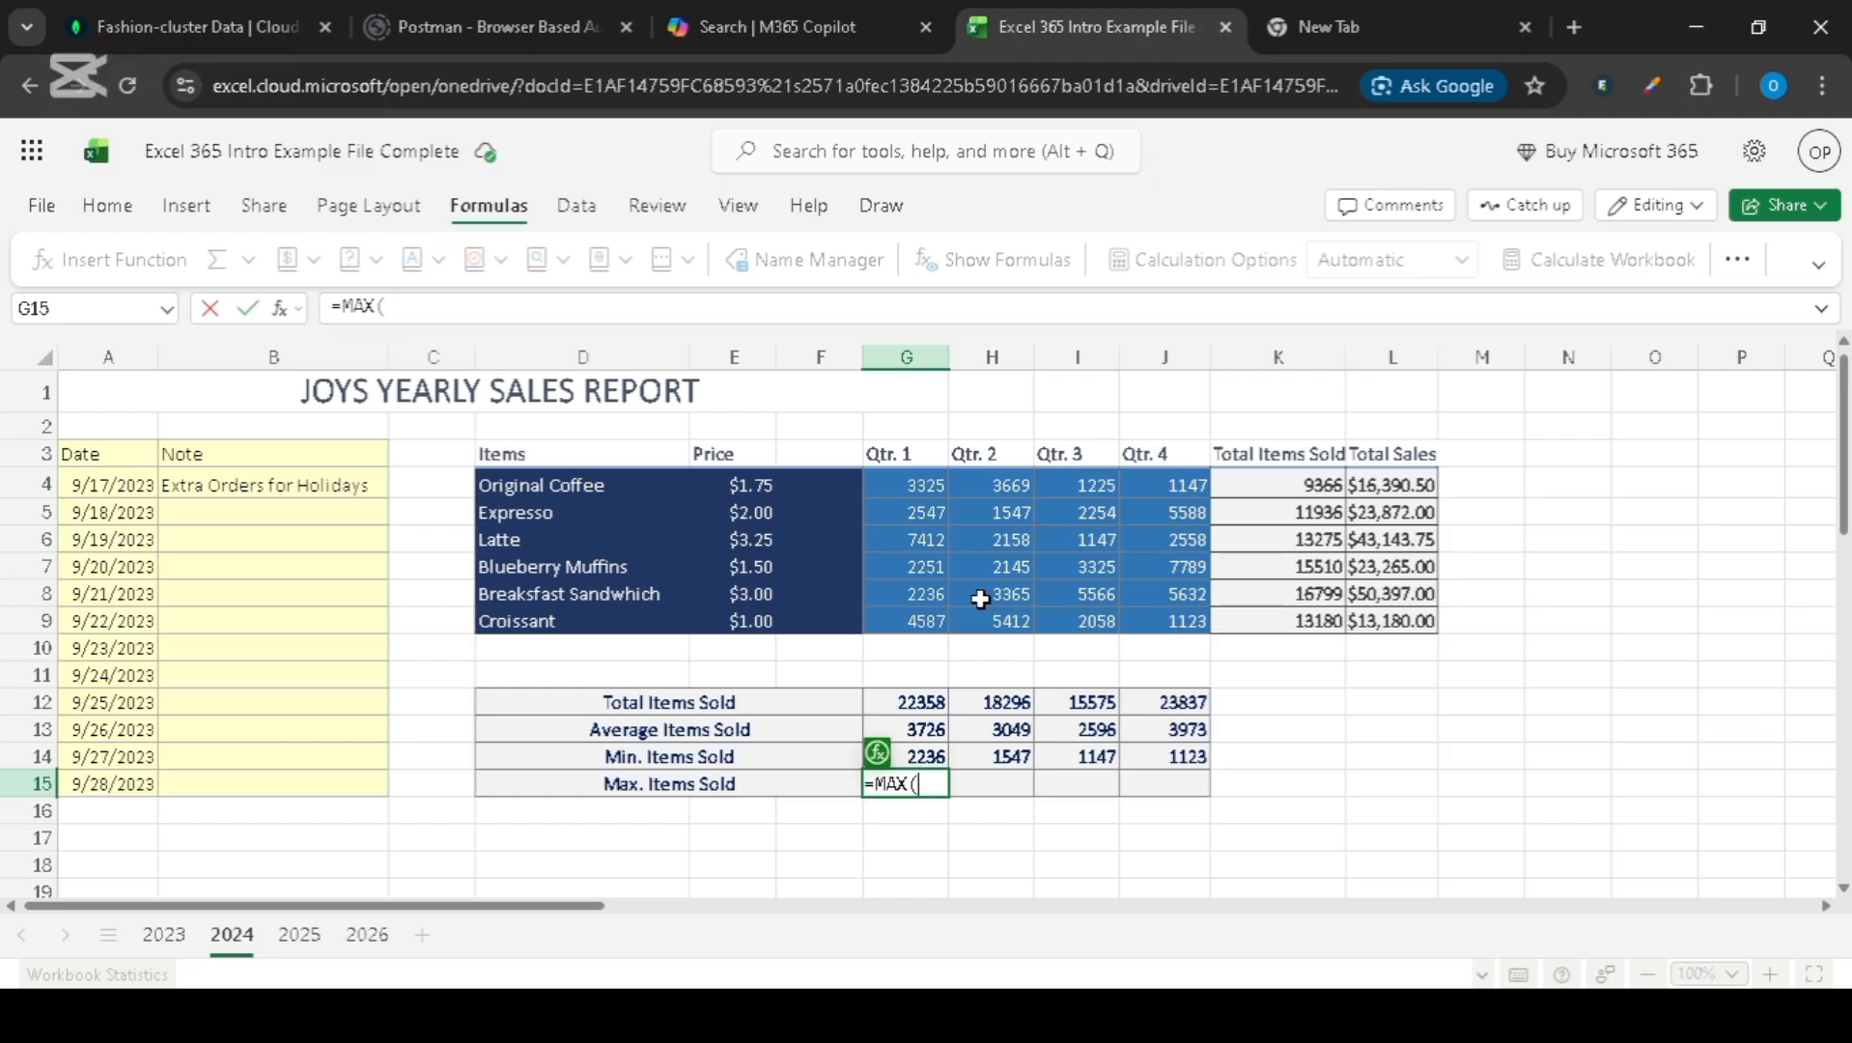
left_click_drag(917, 485, 918, 615)
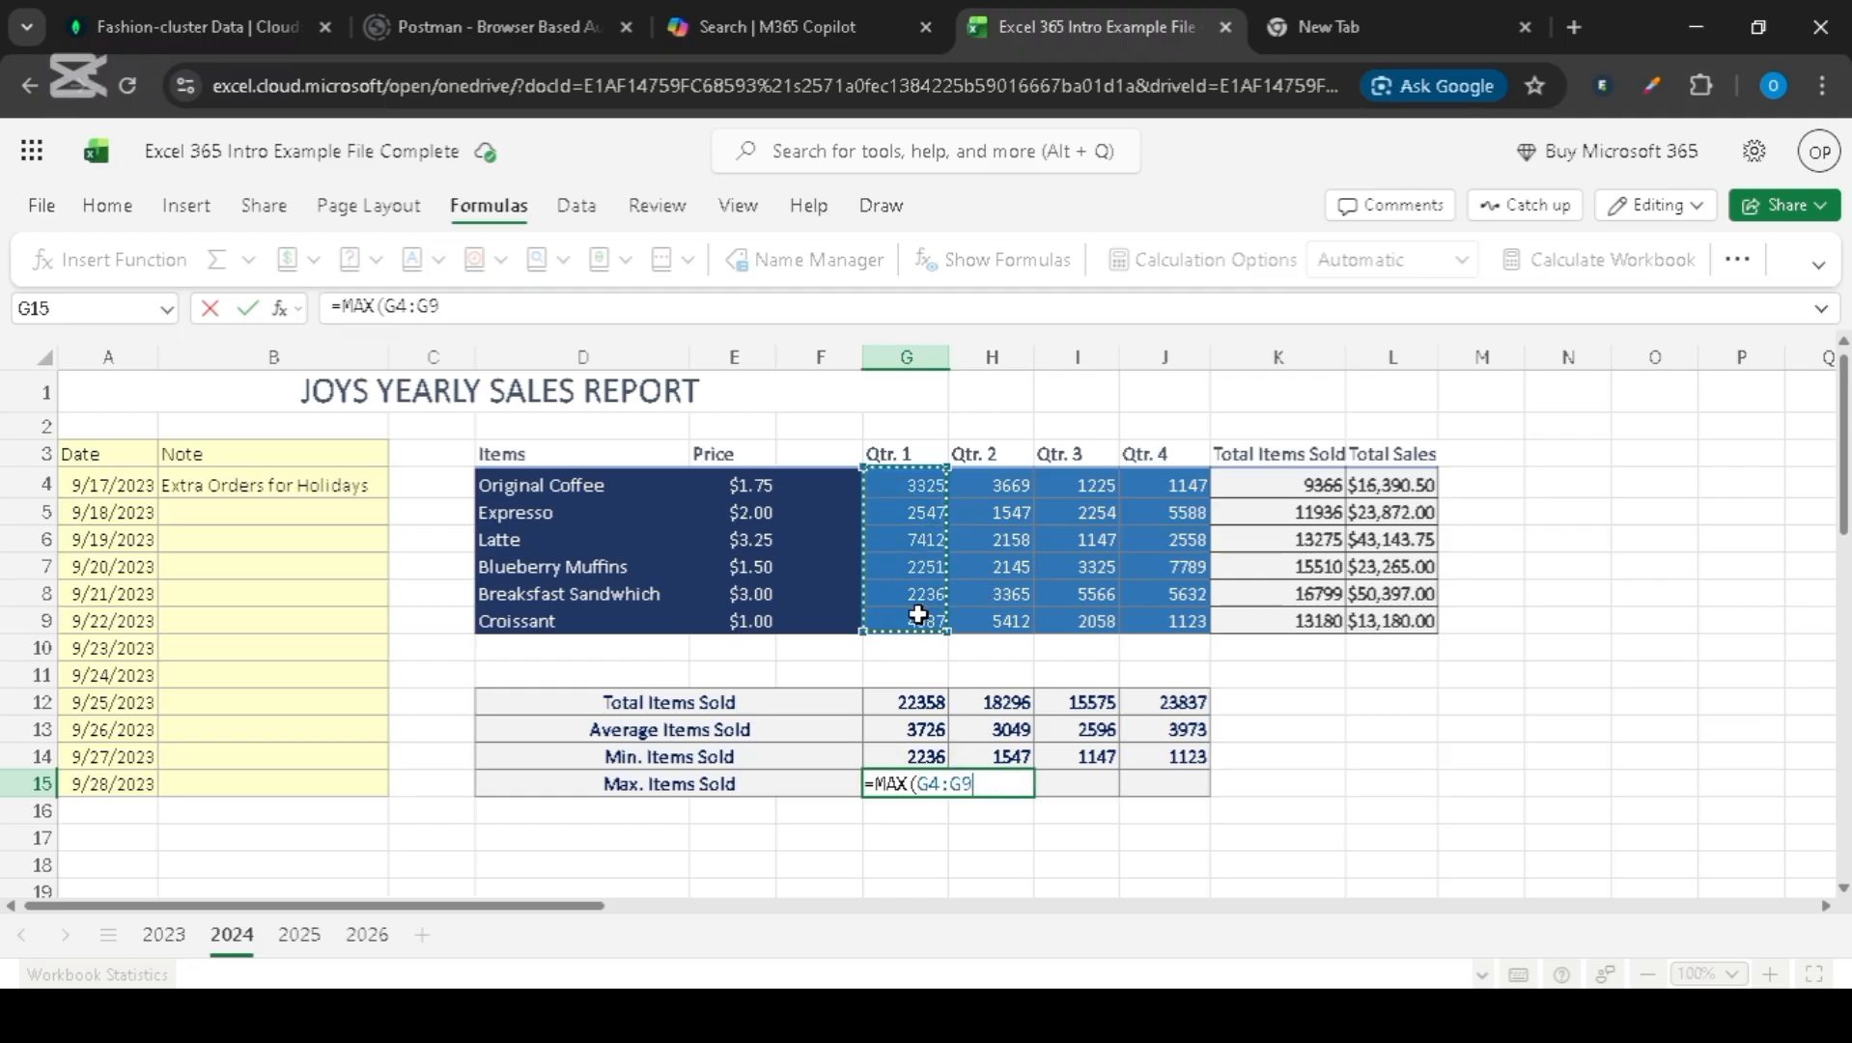
type(")")
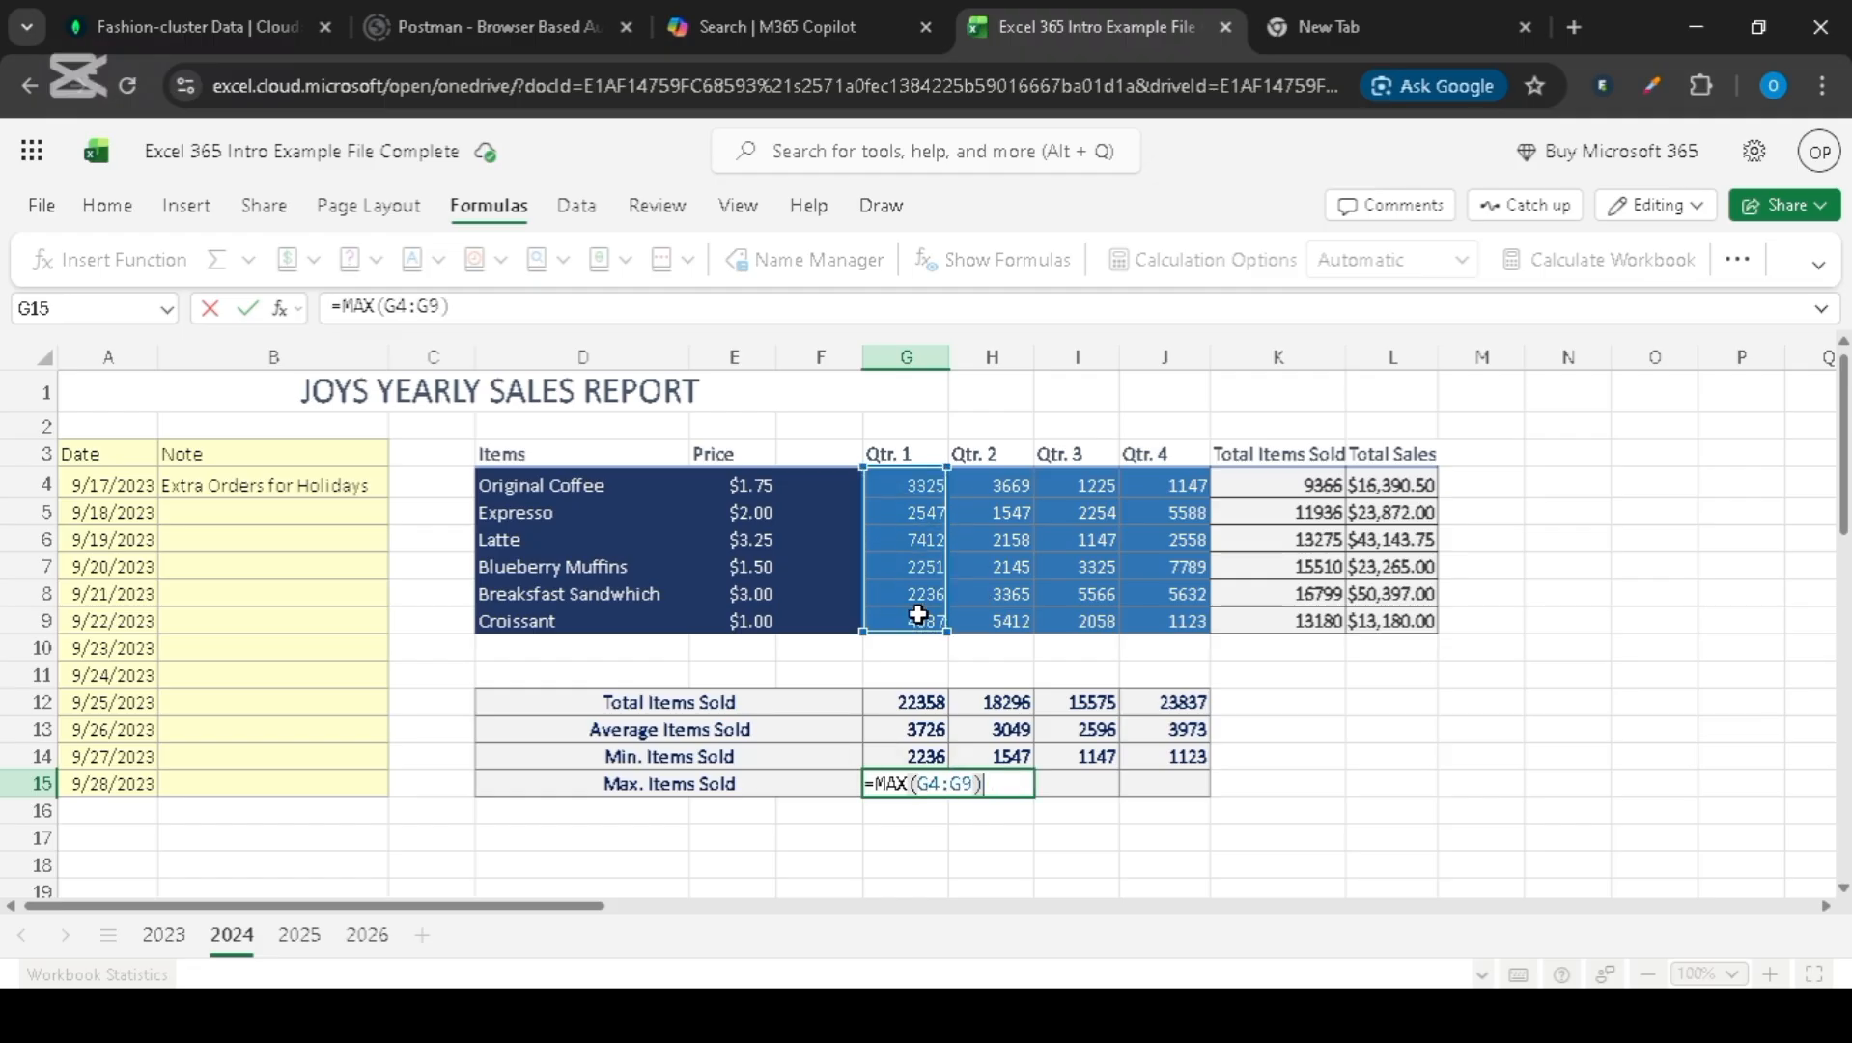
key("Return")
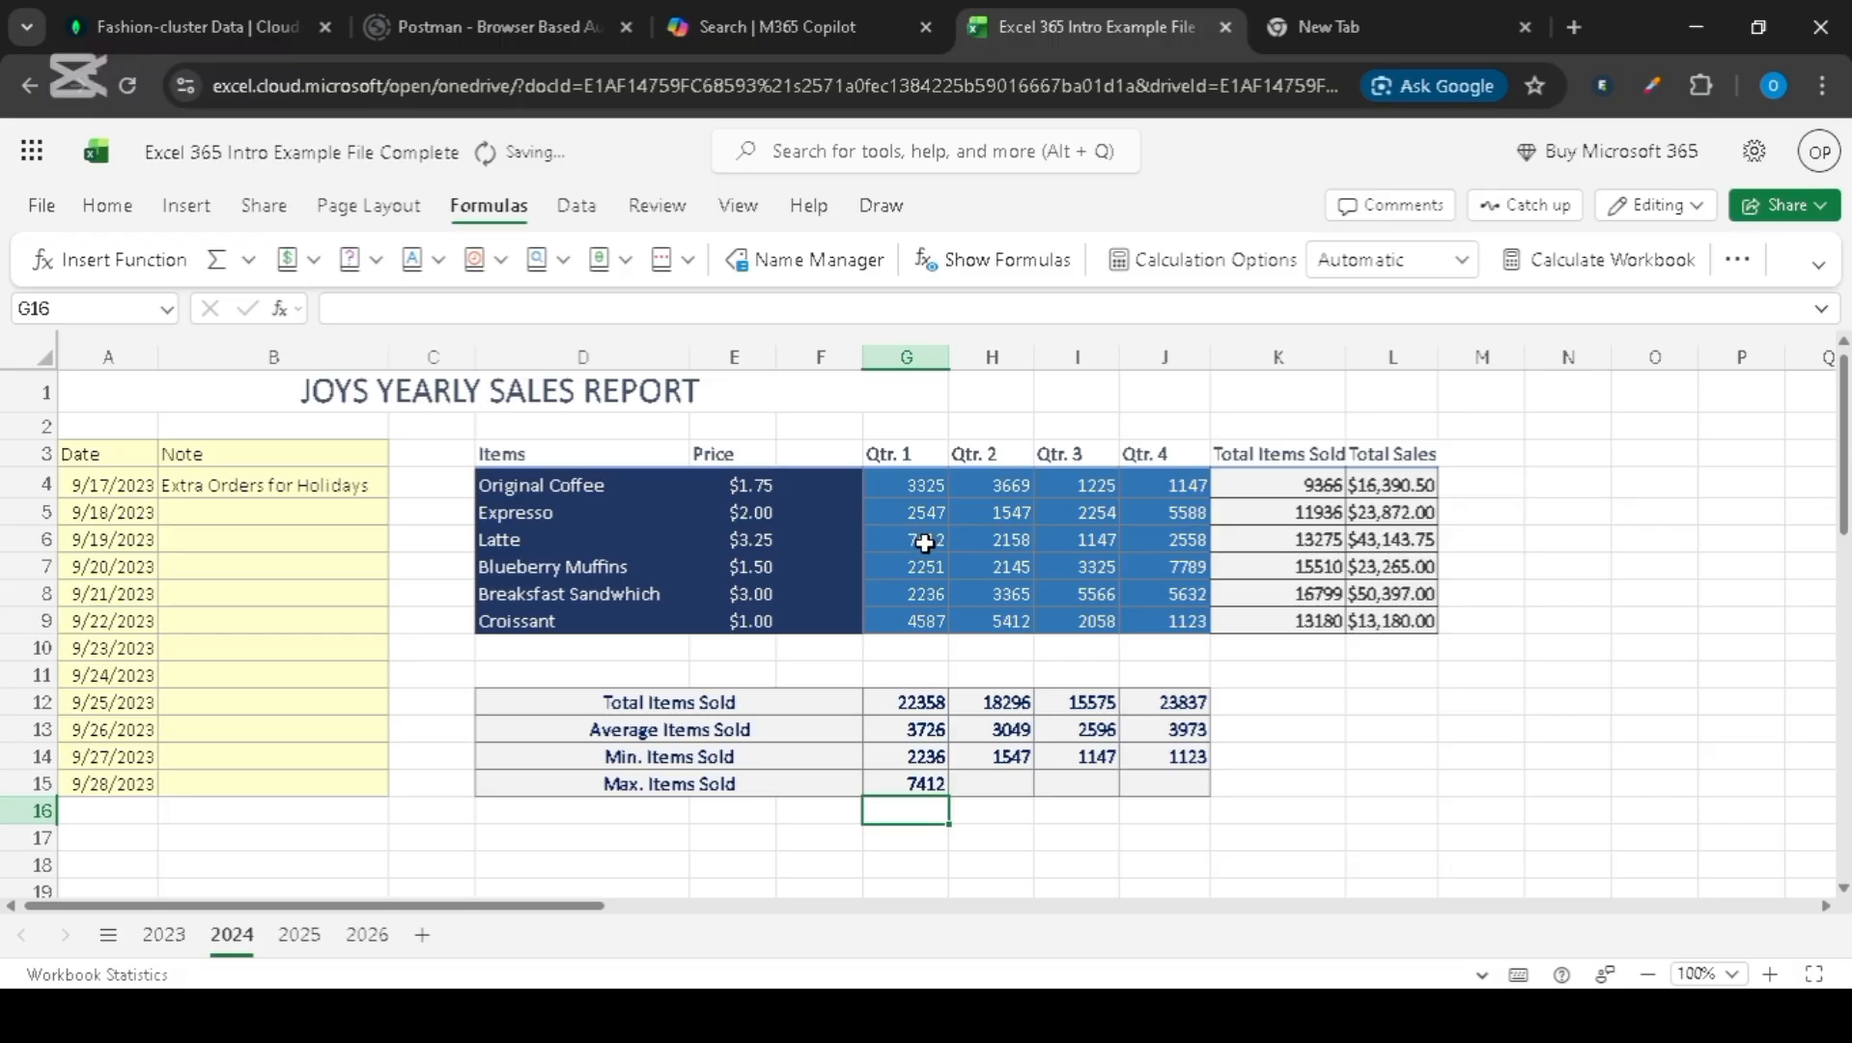
left_click(913, 784)
left_click_drag(947, 794, 1145, 788)
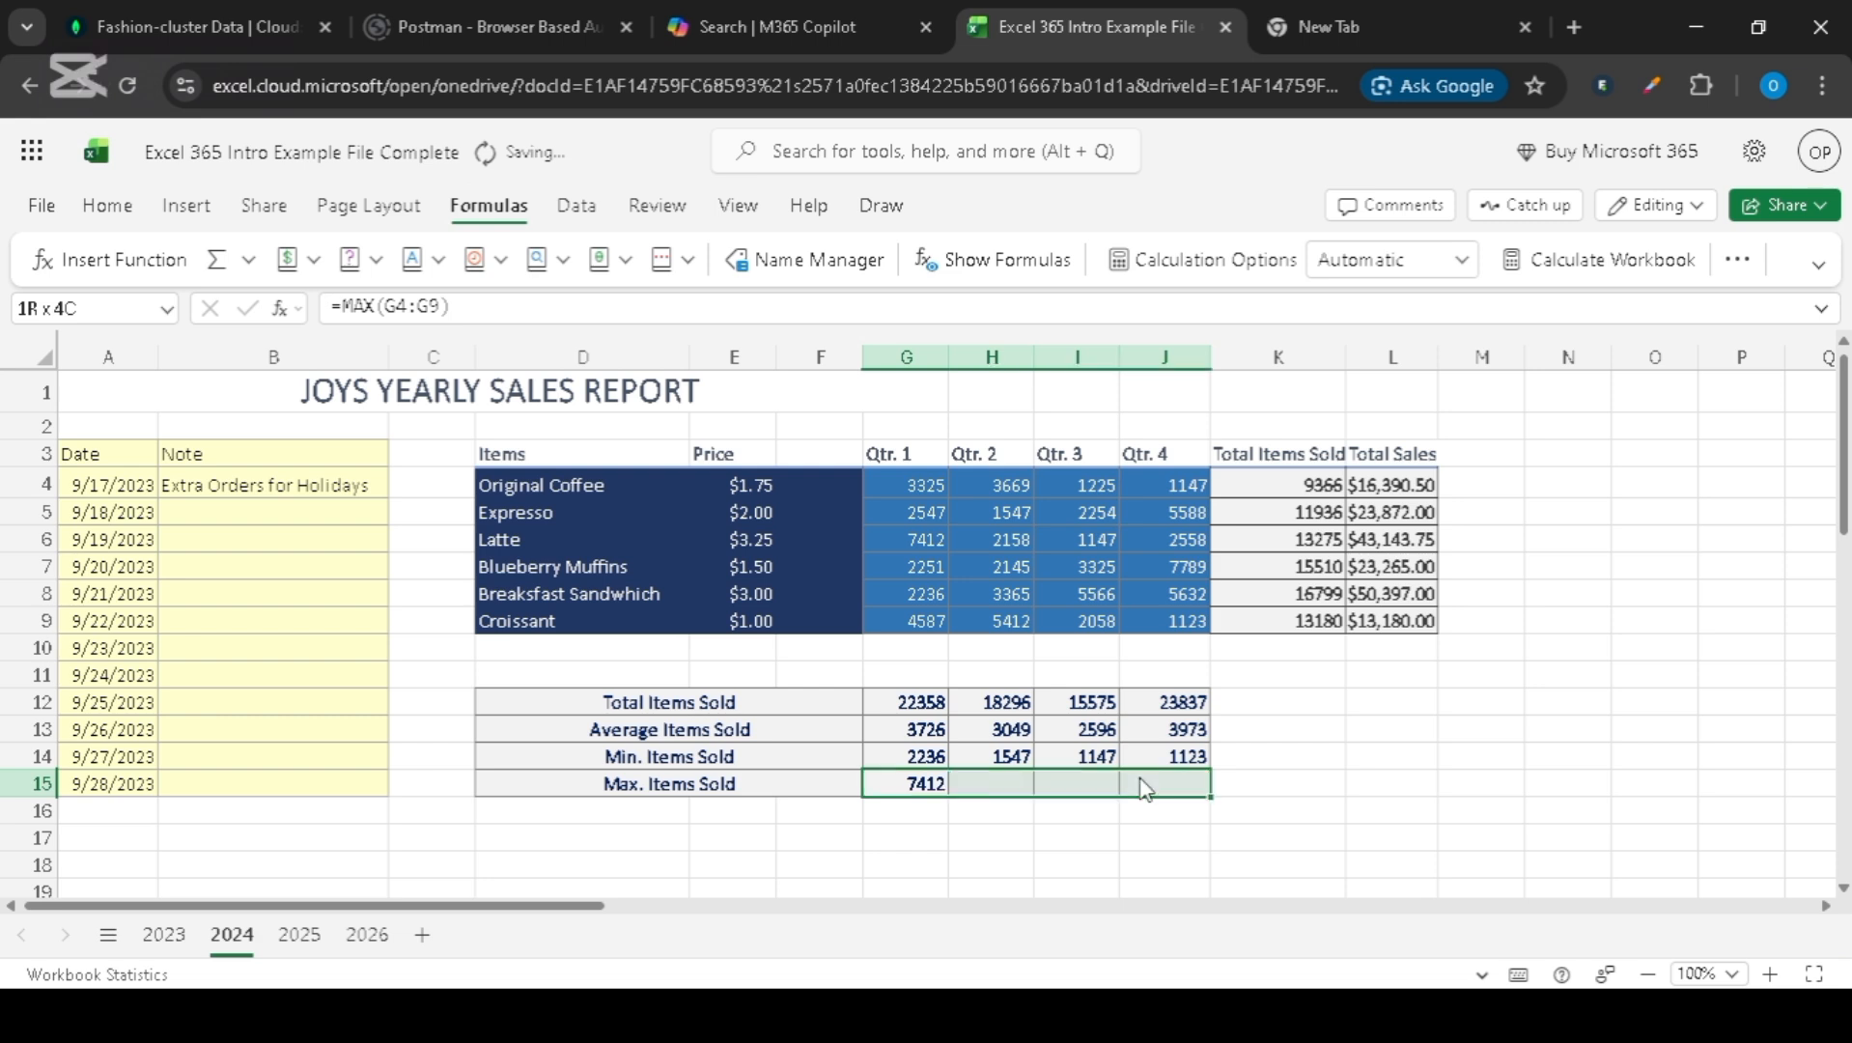